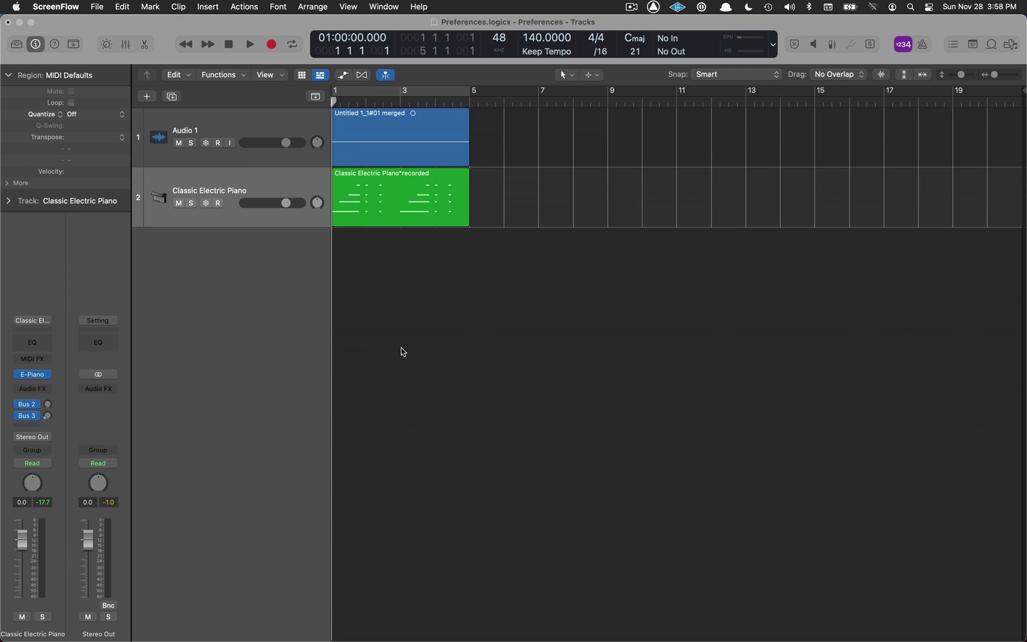
Open the preferences and check the Enable Complete Features option in the Advanced settings
{"action": "left_click", "coordinate": [465, 293]}
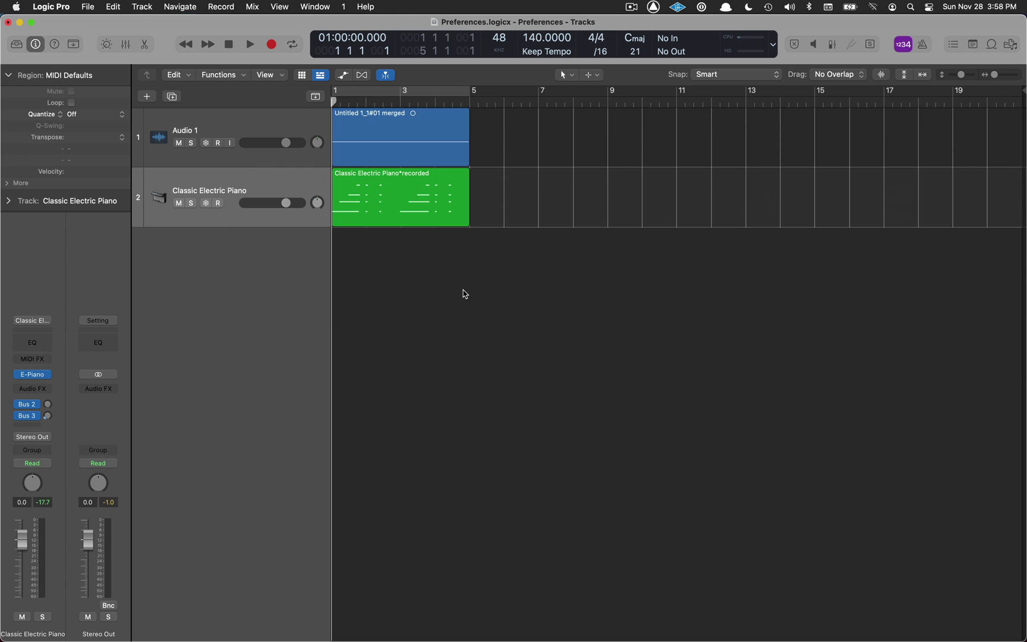
{"action": "key", "text": "super+comma"}
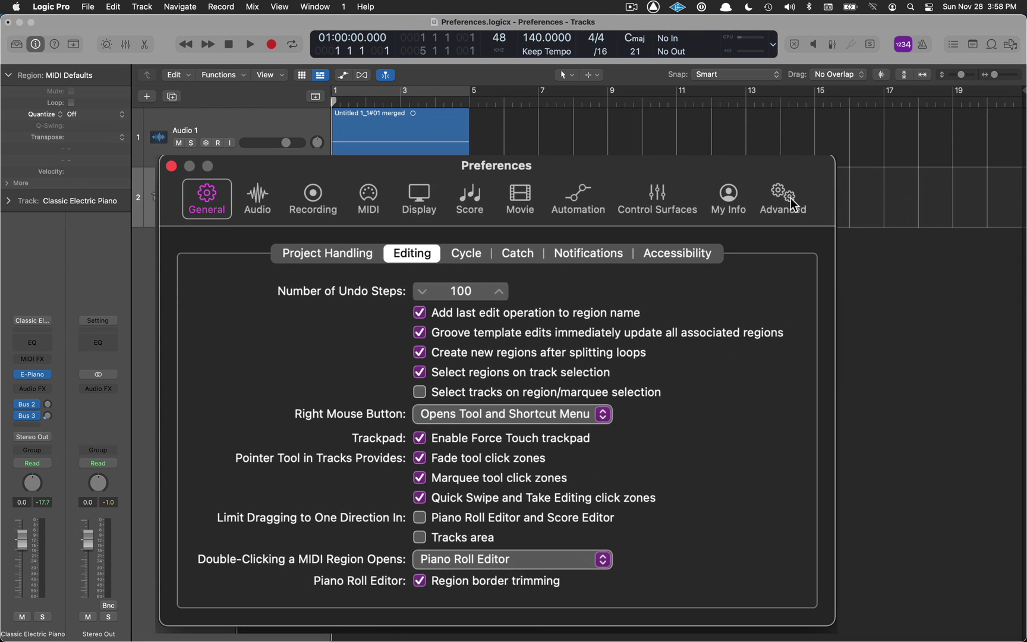
{"action": "left_click", "coordinate": [678, 269]}
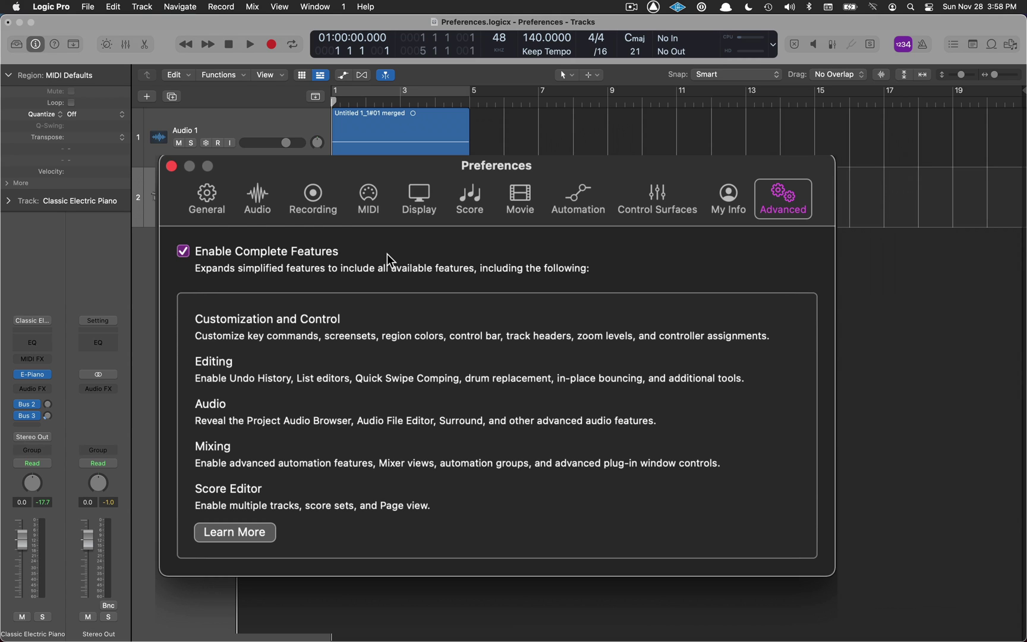
Examine the available Startup Action options in the general Project Handling preferences
{"action": "left_click", "coordinate": [207, 199]}
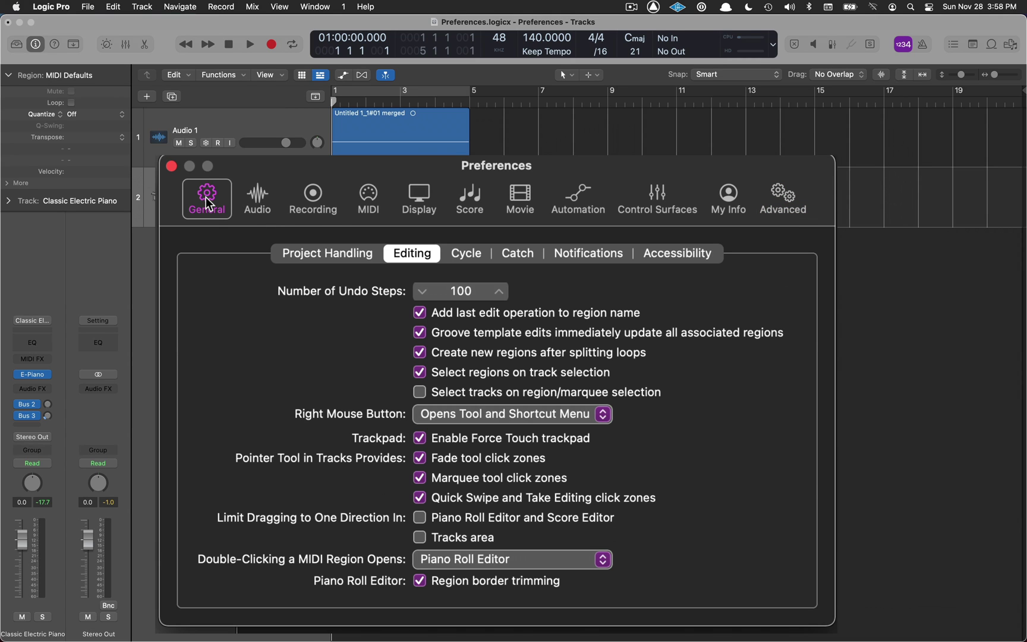
{"action": "left_click", "coordinate": [319, 250]}
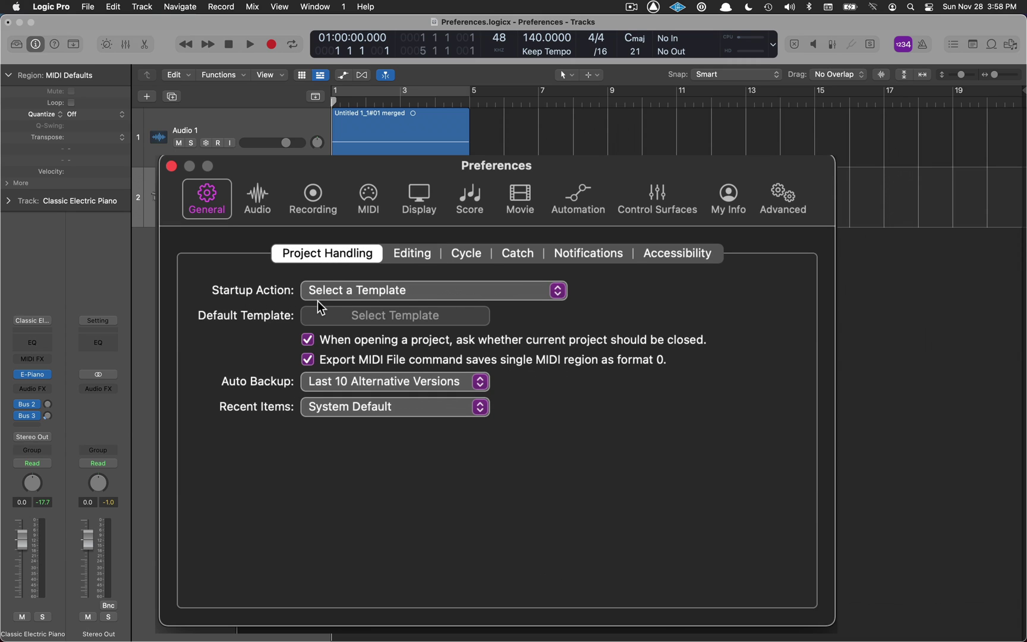
{"action": "left_click", "coordinate": [558, 291]}
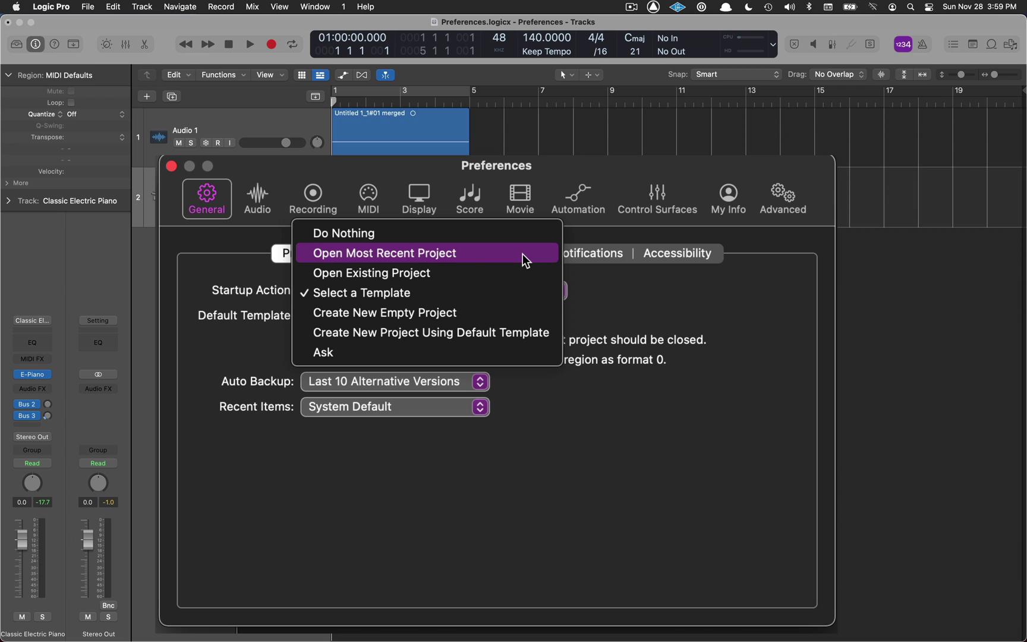
{"action": "left_click", "coordinate": [623, 287]}
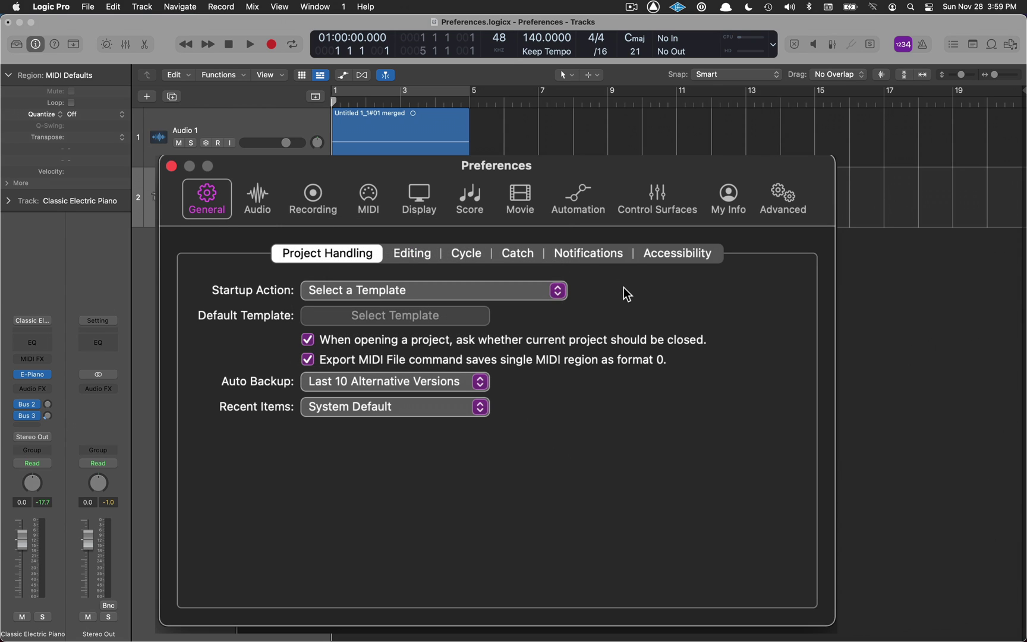
{"action": "left_click", "coordinate": [559, 292]}
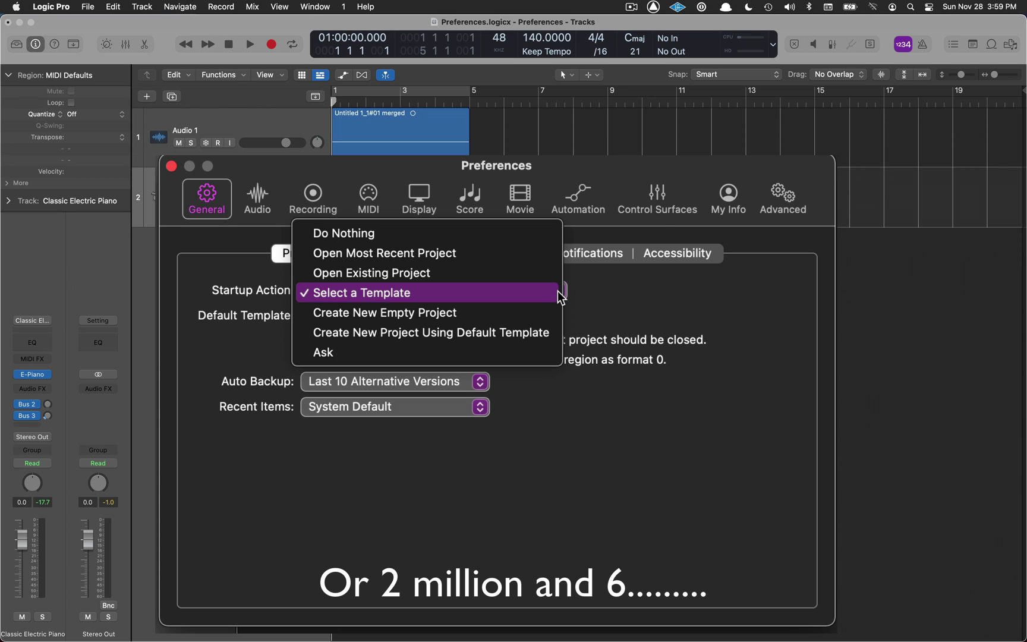
{"action": "left_click", "coordinate": [619, 297]}
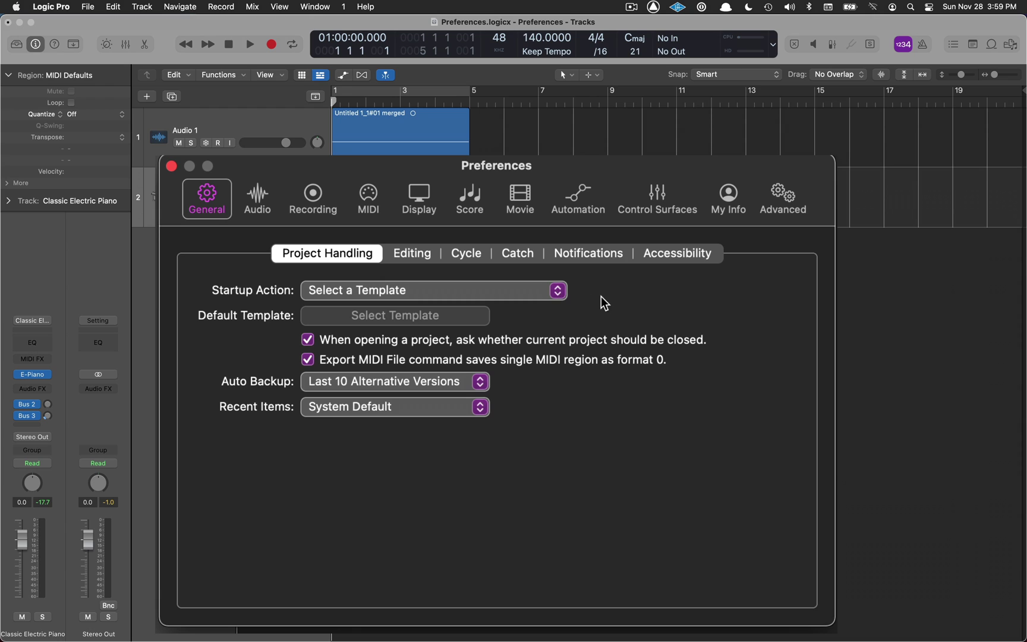
{"action": "left_click", "coordinate": [557, 291]}
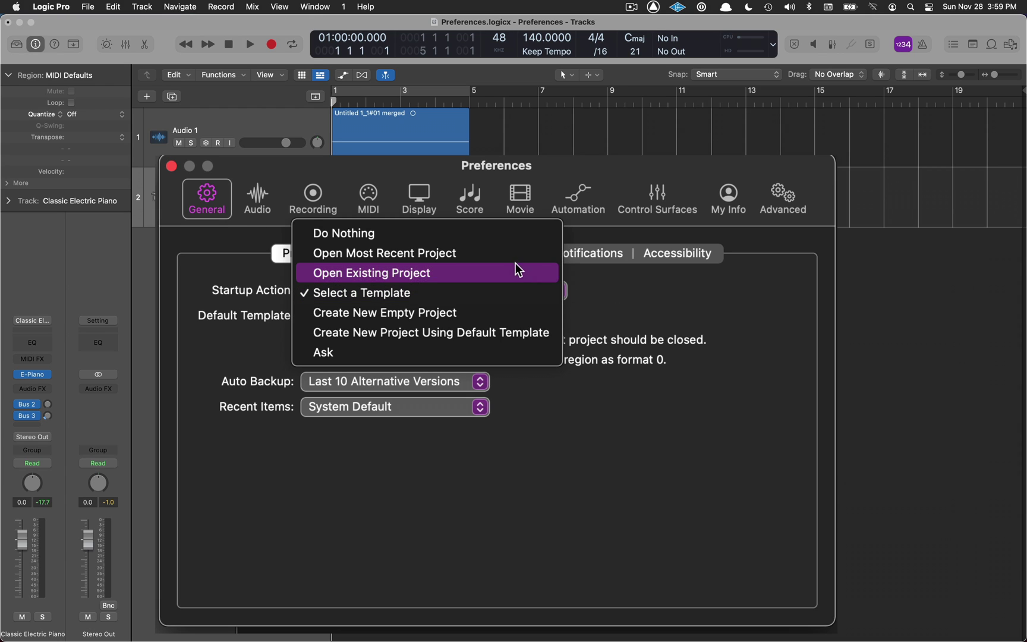
{"action": "left_click", "coordinate": [642, 294]}
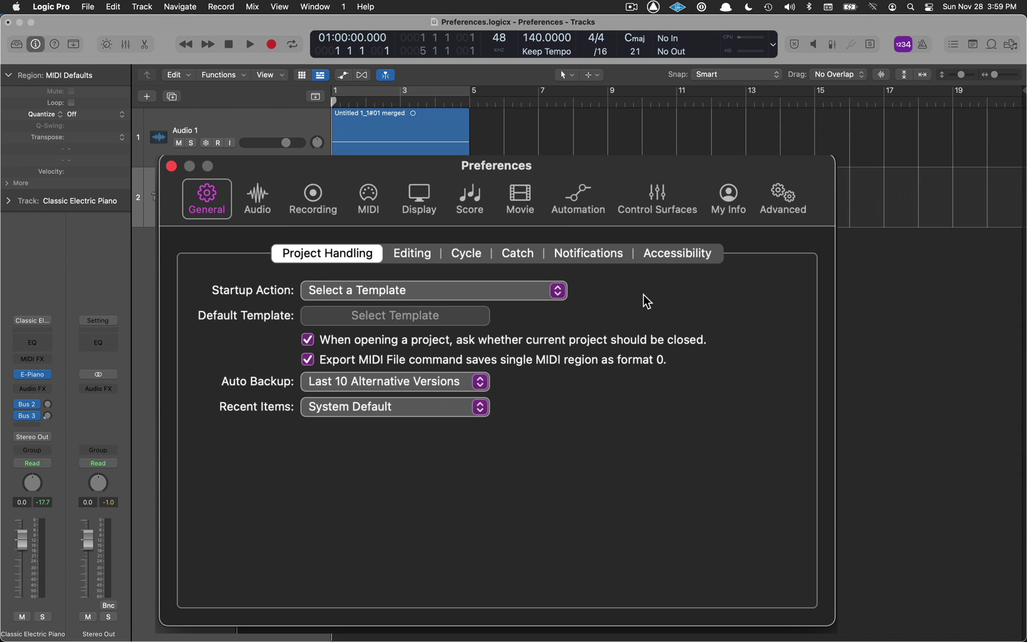
Review the Pointer tool's Fade and Marquee click zone options in the general Editing preferences, leaving both enabled, and close the preferences
{"action": "left_click", "coordinate": [419, 255]}
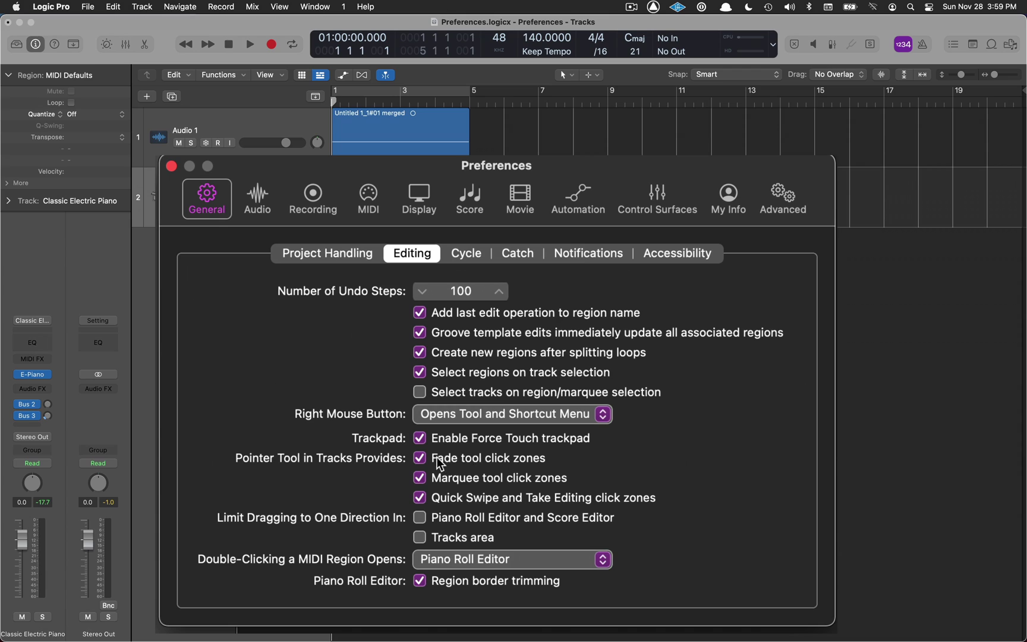
{"action": "left_click", "coordinate": [419, 459]}
{"action": "left_click", "coordinate": [419, 479]}
{"action": "left_click", "coordinate": [419, 478]}
{"action": "left_click", "coordinate": [172, 166]}
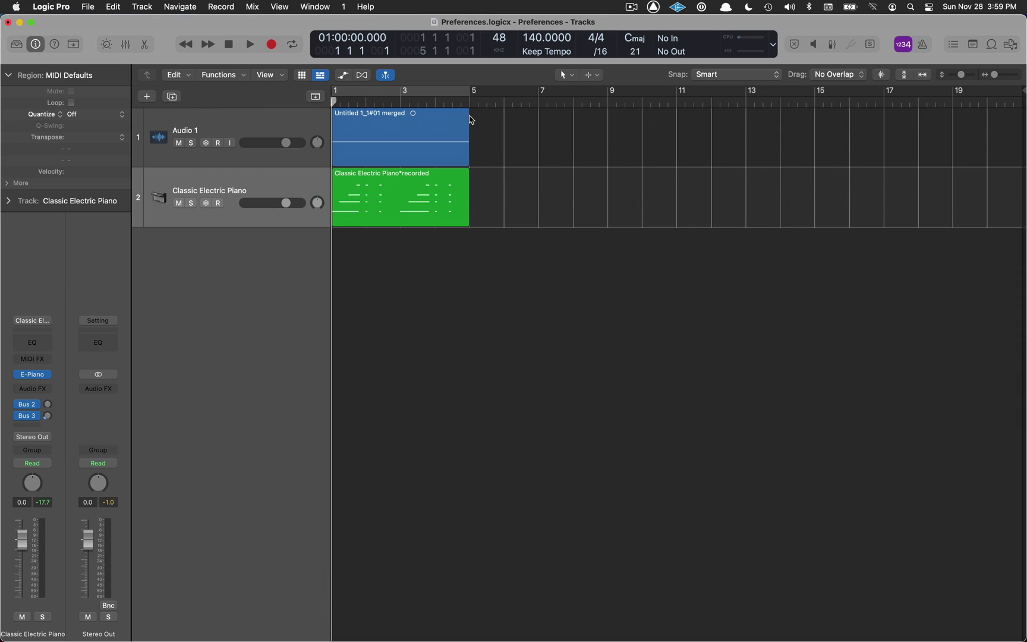
Add a fade-out of about half a bar to the end of the audio region on the Audio 1 track
{"action": "mouse_move", "coordinate": [468, 162]}
{"action": "left_mouse_down"}
{"action": "mouse_move", "coordinate": [416, 156]}
{"action": "mouse_move", "coordinate": [660, 169]}
{"action": "mouse_move", "coordinate": [468, 165]}
{"action": "left_mouse_up"}
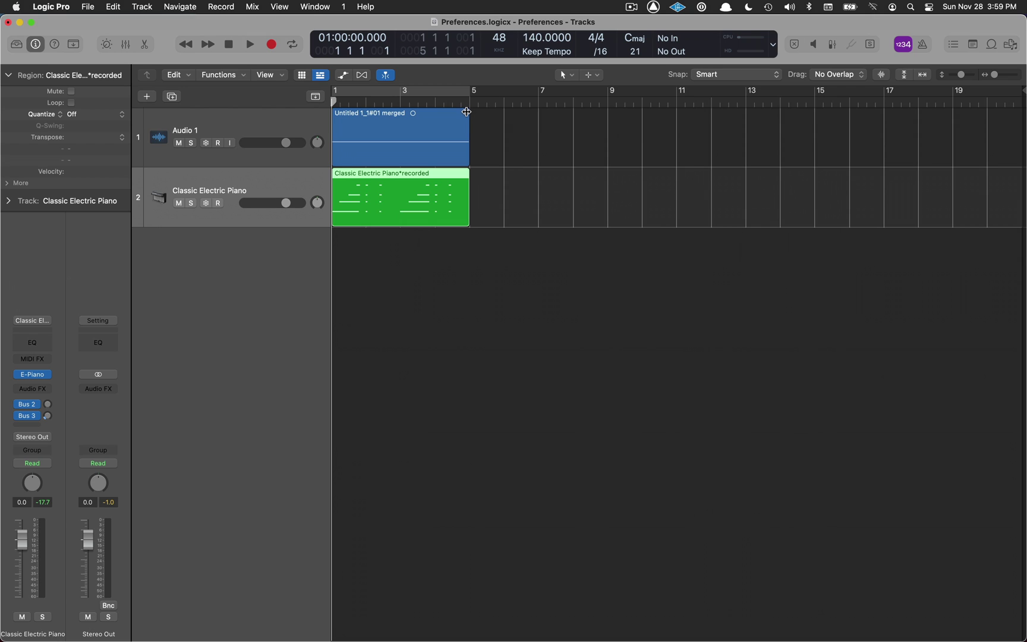
{"action": "mouse_move", "coordinate": [467, 112]}
{"action": "left_mouse_down"}
{"action": "mouse_move", "coordinate": [435, 109]}
{"action": "mouse_move", "coordinate": [465, 105]}
{"action": "mouse_move", "coordinate": [452, 103]}
{"action": "left_mouse_up"}
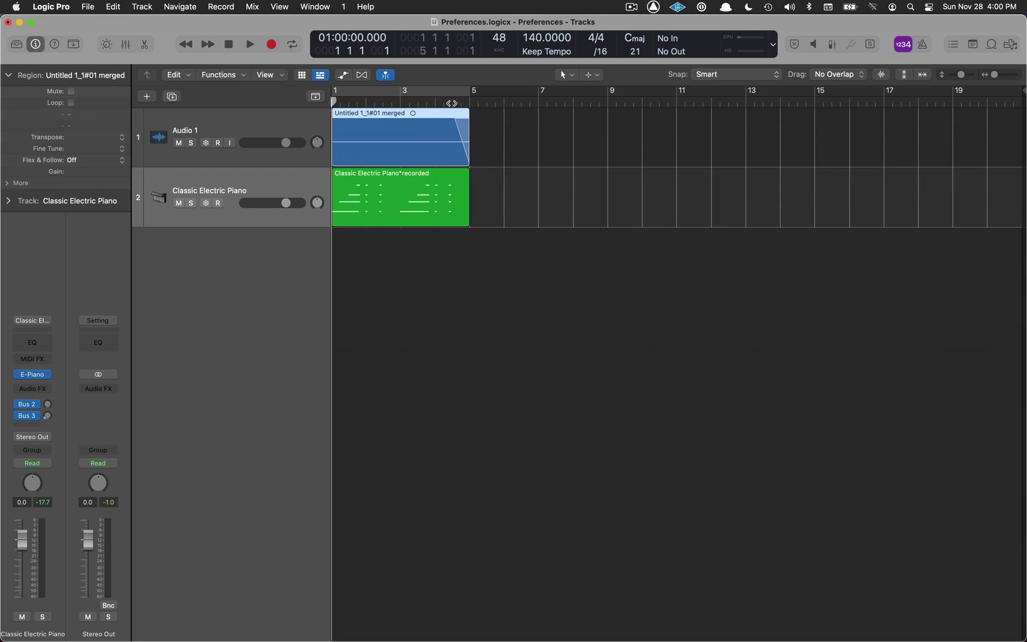
Split the audio region on the Audio 1 track at bars 4, 3 and 2 using the Marquee click zone
{"action": "left_click", "coordinate": [435, 142]}
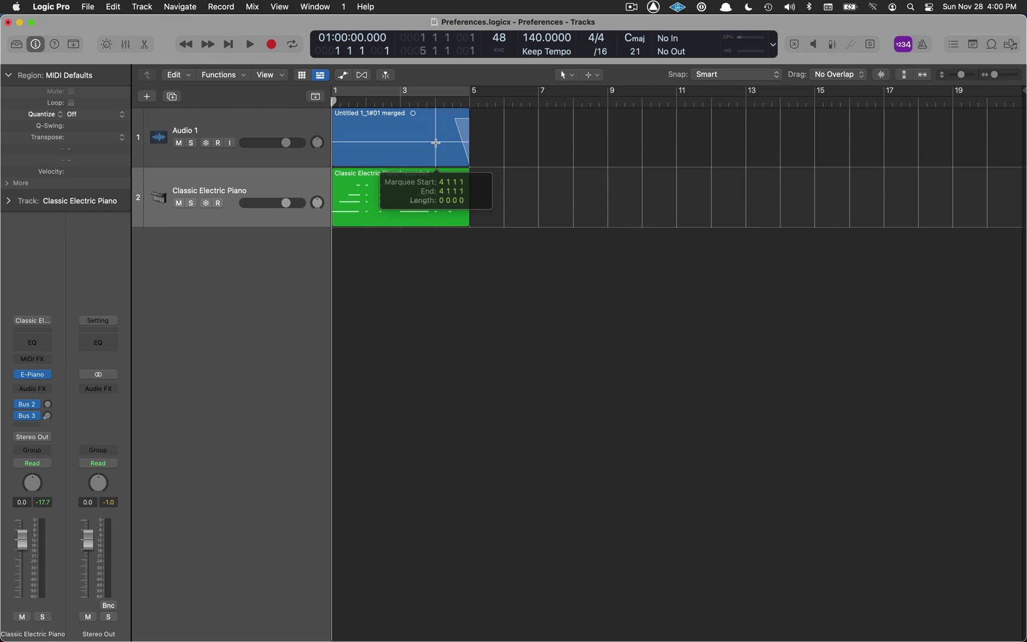
{"action": "left_click", "coordinate": [402, 143]}
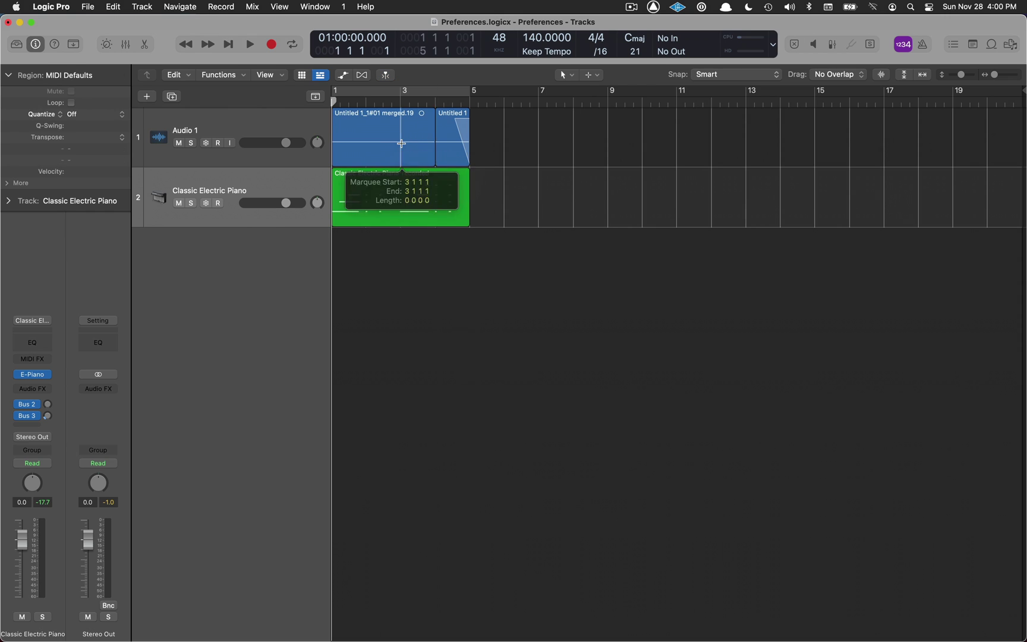
{"action": "left_click", "coordinate": [366, 142]}
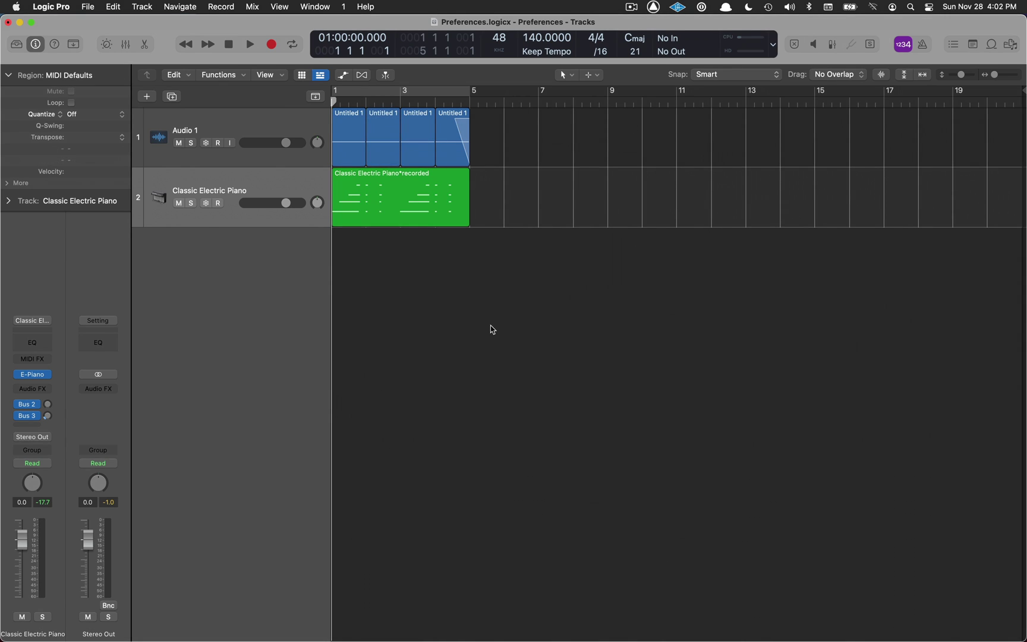
Examine the output device and I/O buffer size choices in the audio Devices preferences
{"action": "key", "text": "super+comma"}
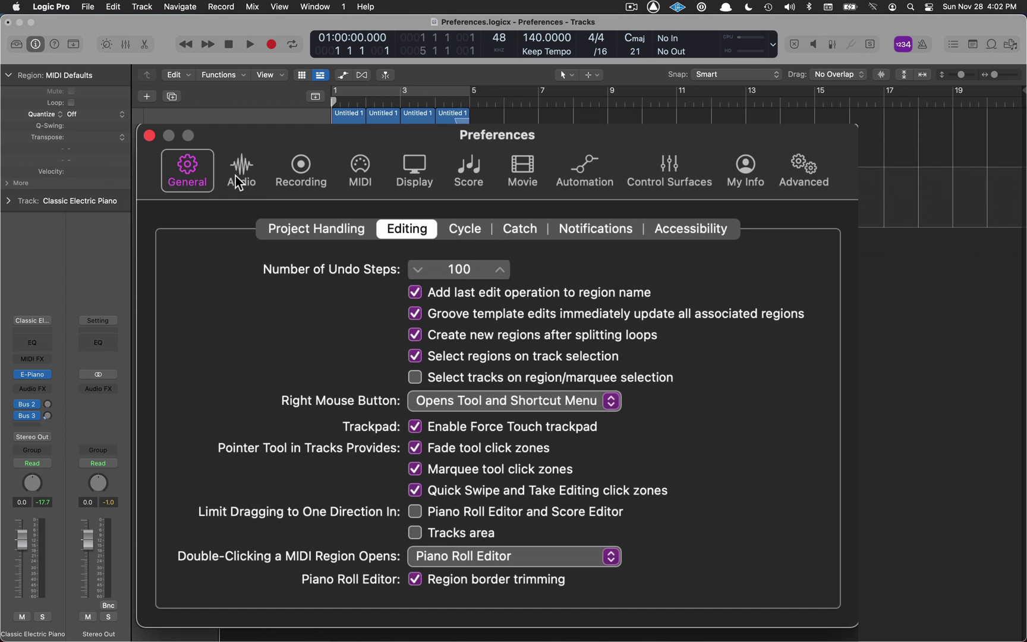
{"action": "left_click", "coordinate": [244, 185]}
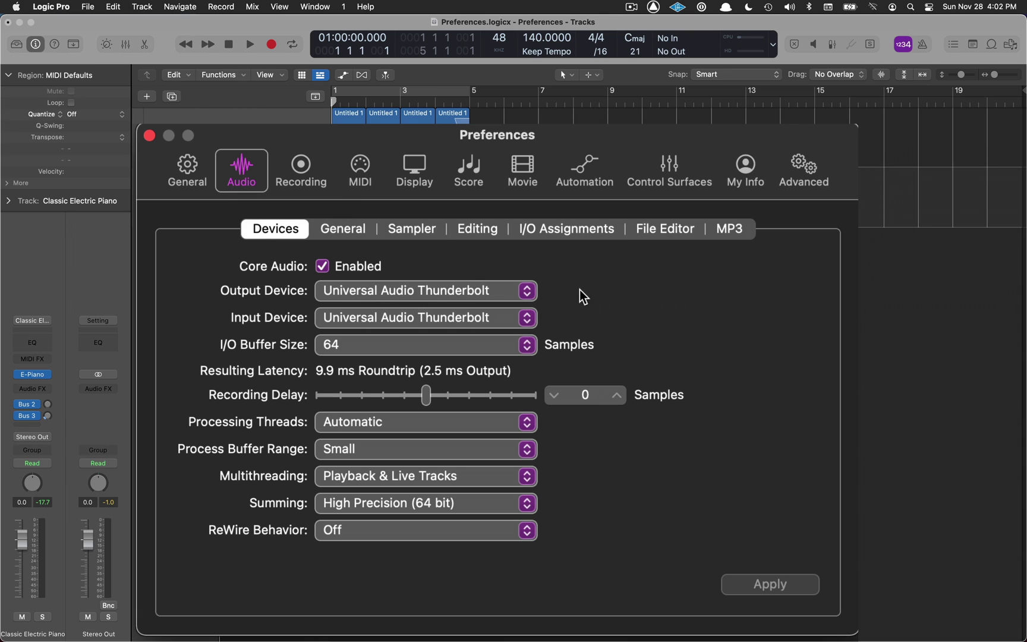
{"action": "left_click", "coordinate": [524, 293]}
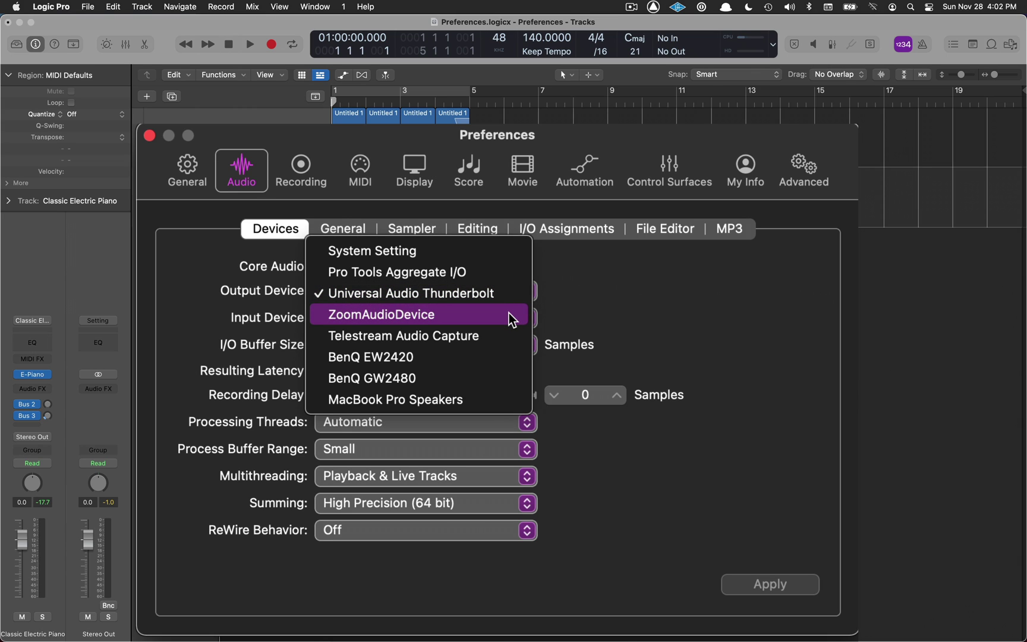
{"action": "left_click", "coordinate": [620, 276]}
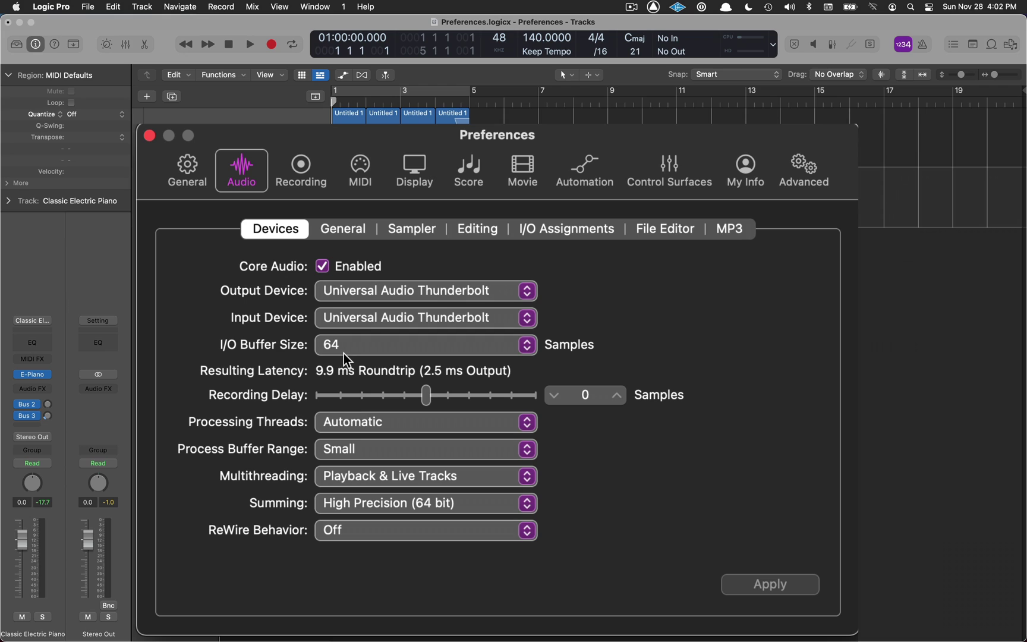
{"action": "left_click", "coordinate": [525, 348]}
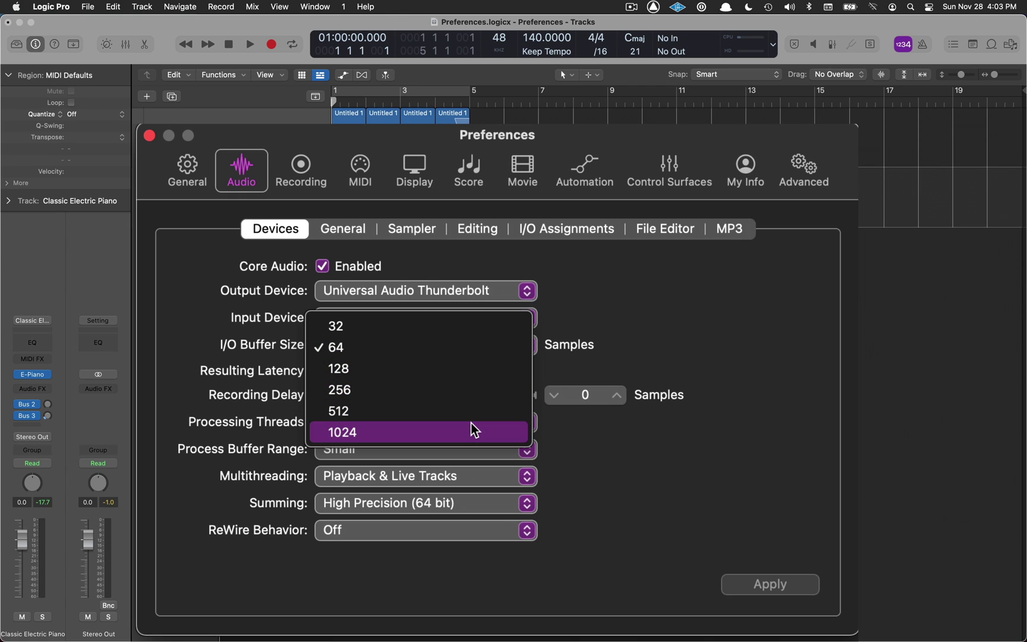
{"action": "left_click", "coordinate": [656, 296]}
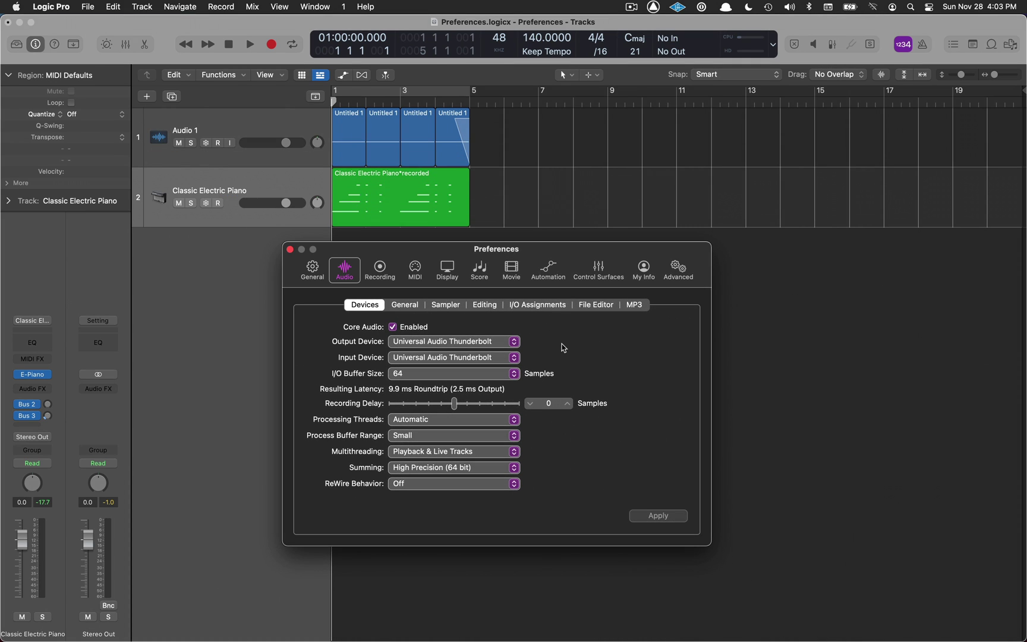
Examine the MIDI and audio Cycle Off options for overlapping track recordings, and view the general MIDI preferences
{"action": "left_click", "coordinate": [381, 269]}
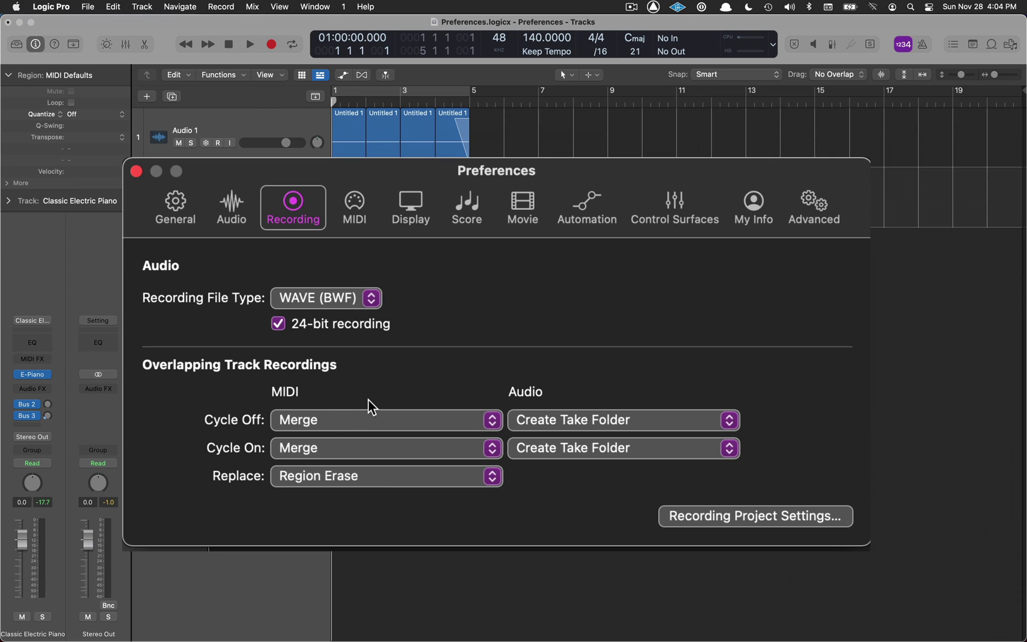
{"action": "left_click", "coordinate": [491, 421]}
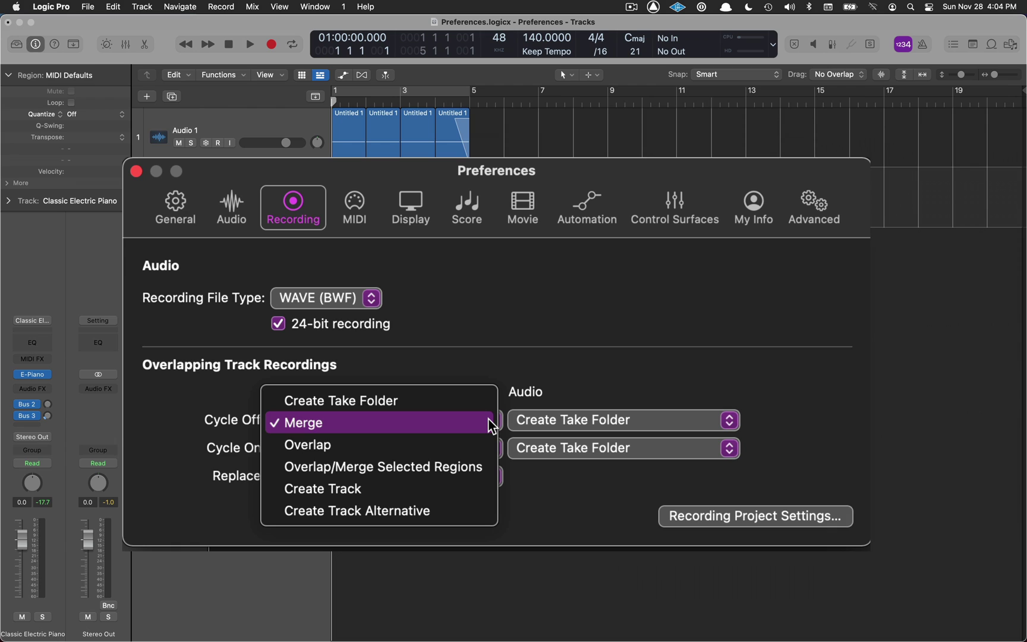
{"action": "left_click", "coordinate": [514, 364]}
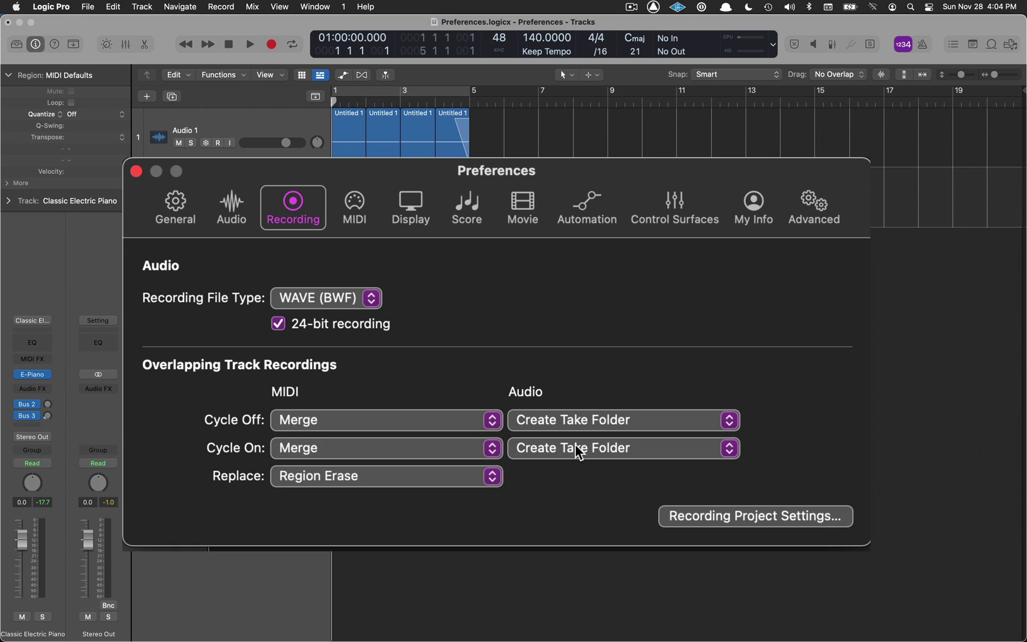
{"action": "left_click", "coordinate": [729, 420]}
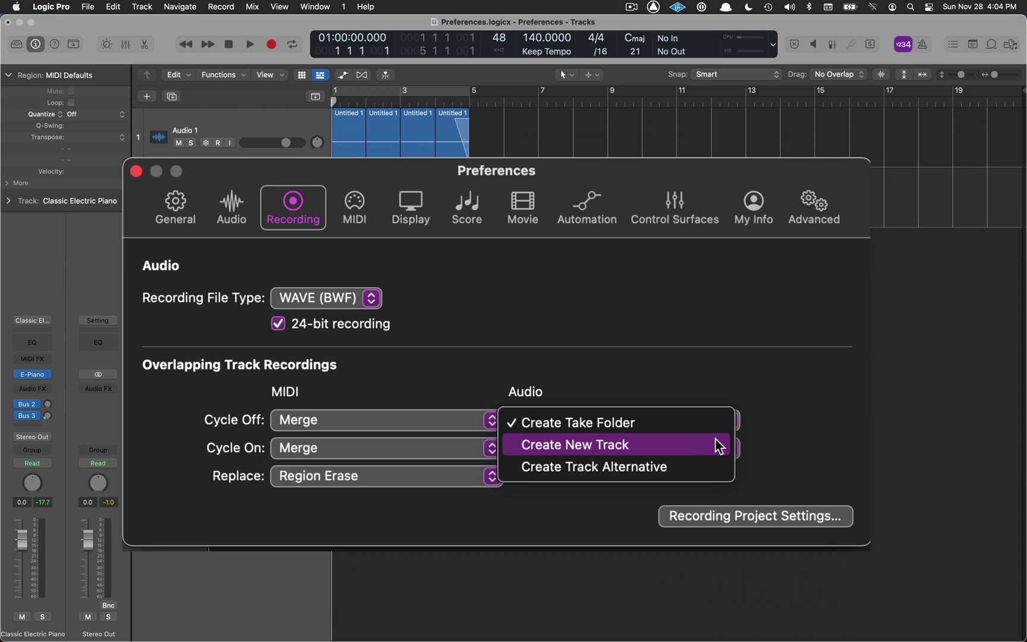
{"action": "left_click", "coordinate": [784, 406]}
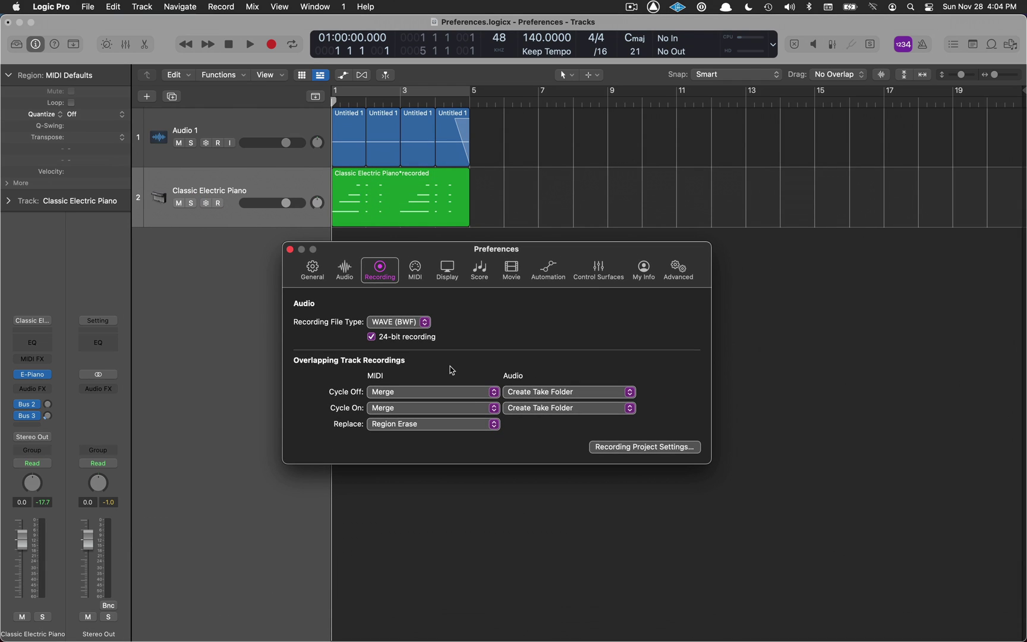
{"action": "left_click", "coordinate": [415, 272]}
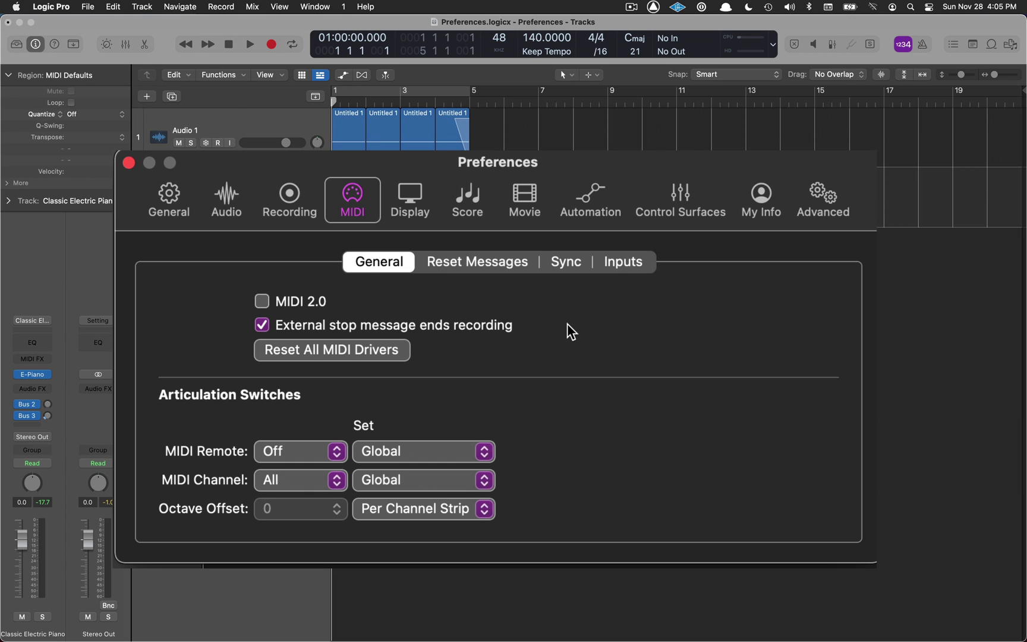
Try the Bright background for the Tracks area in the Display preferences, and set it back to Dark
{"action": "left_click", "coordinate": [410, 196]}
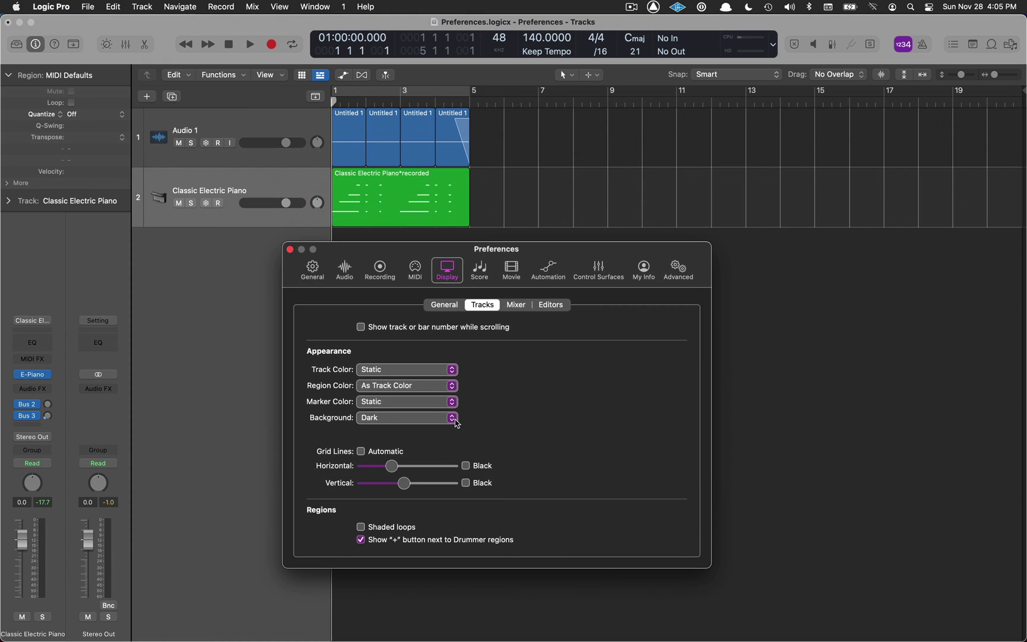
{"action": "left_click", "coordinate": [432, 417]}
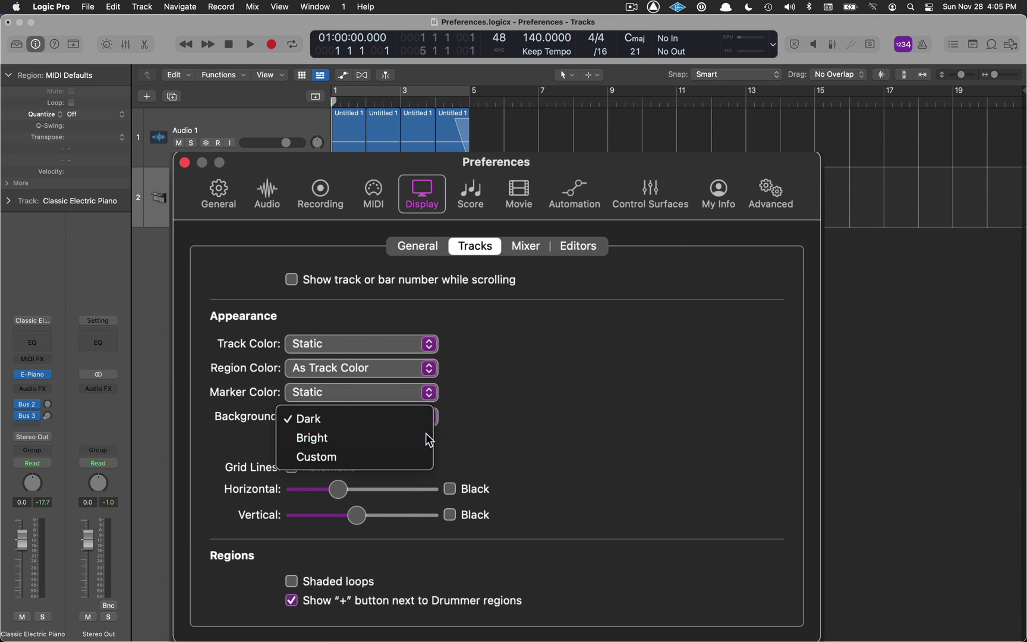
{"action": "left_click", "coordinate": [429, 439]}
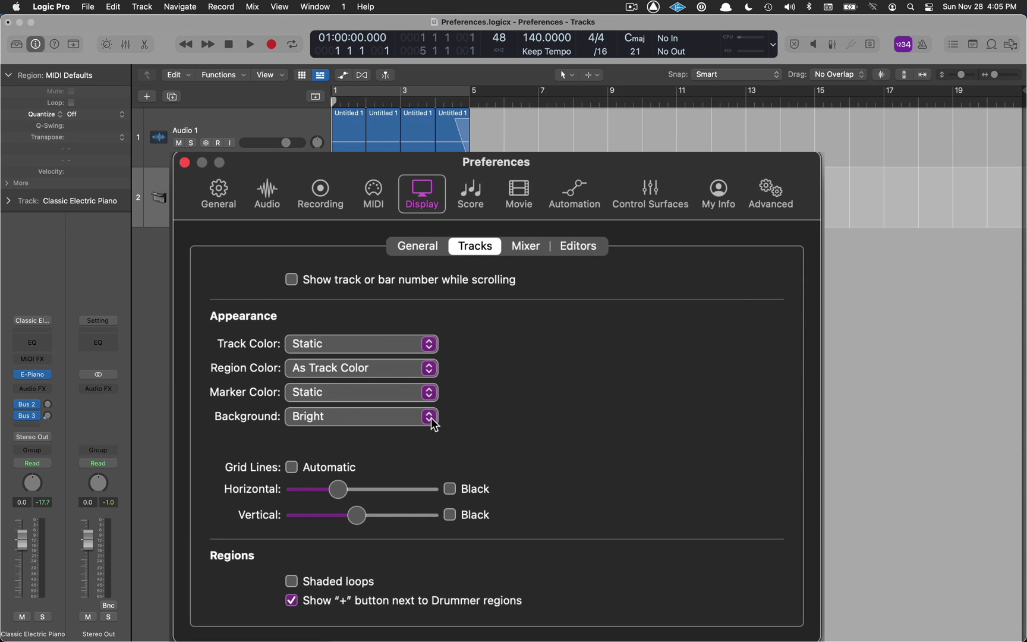
{"action": "left_click", "coordinate": [430, 417]}
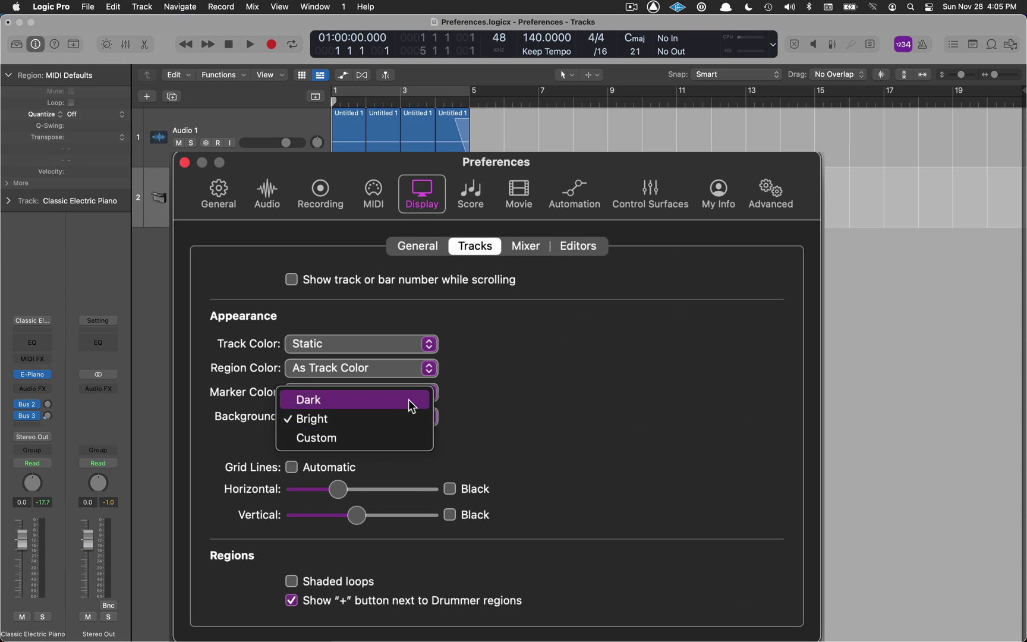
{"action": "left_click", "coordinate": [412, 406]}
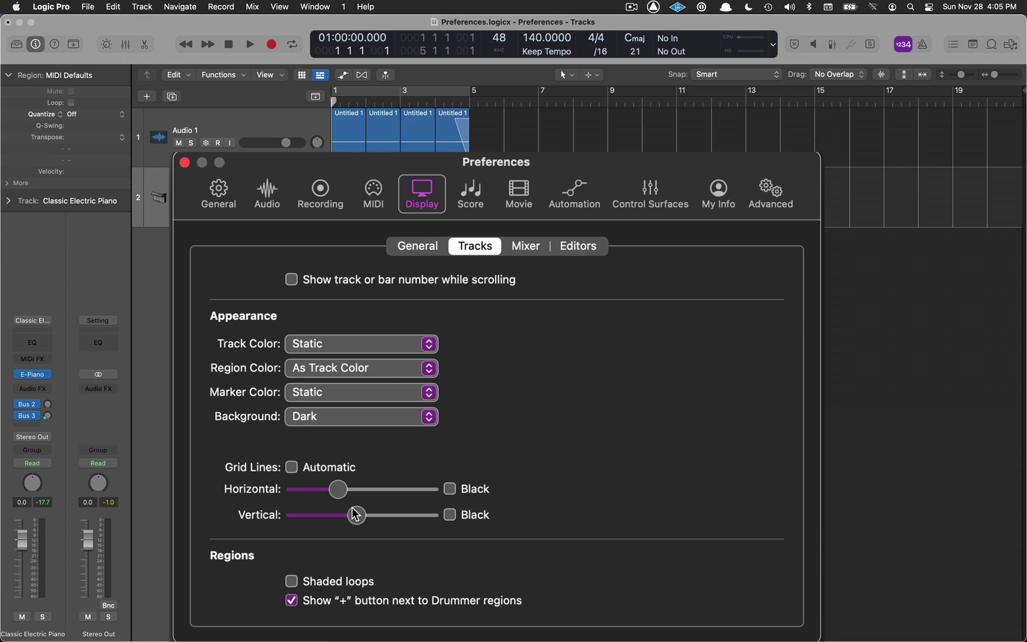
Adjust the horizontal and vertical grid line intensity for the Tracks area in the Display preferences, and close the preferences
{"action": "left_click_drag", "start_coordinate": [338, 491], "coordinate": [400, 466]}
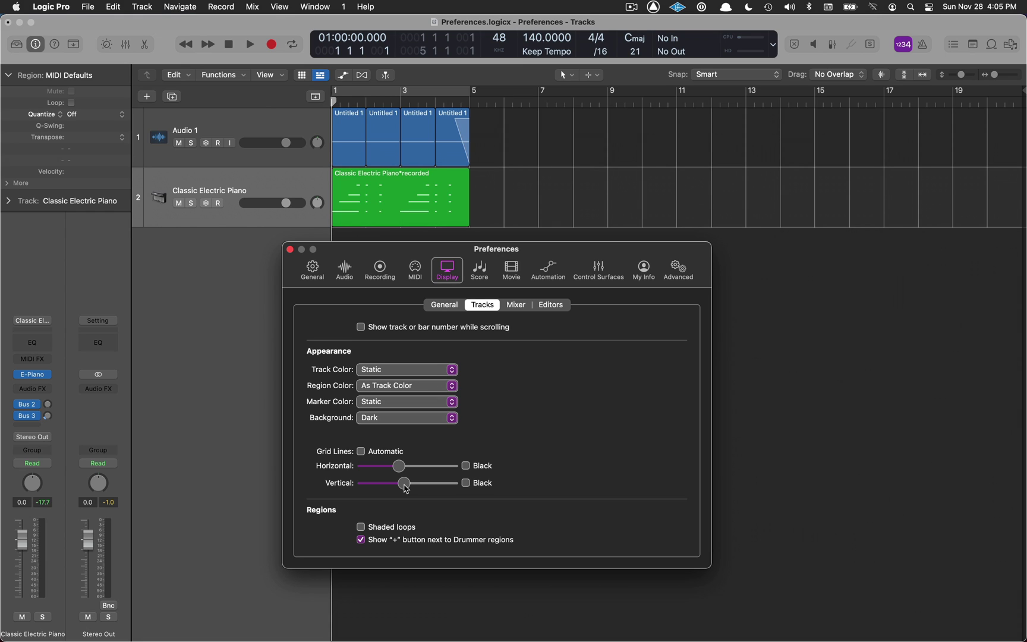
{"action": "mouse_move", "coordinate": [406, 488]}
{"action": "left_mouse_down"}
{"action": "mouse_move", "coordinate": [368, 487]}
{"action": "mouse_move", "coordinate": [485, 490]}
{"action": "mouse_move", "coordinate": [407, 491]}
{"action": "left_mouse_up"}
{"action": "left_click", "coordinate": [290, 250]}
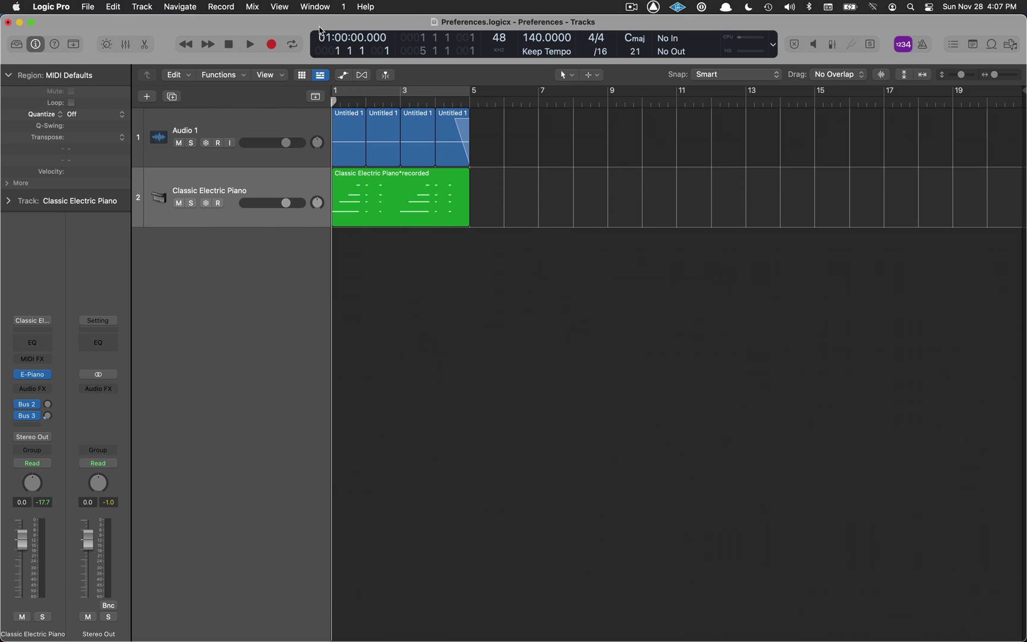
Try the Beats & Project mode for the control bar's LCD display, and set it back to Custom
{"action": "left_click", "coordinate": [774, 35]}
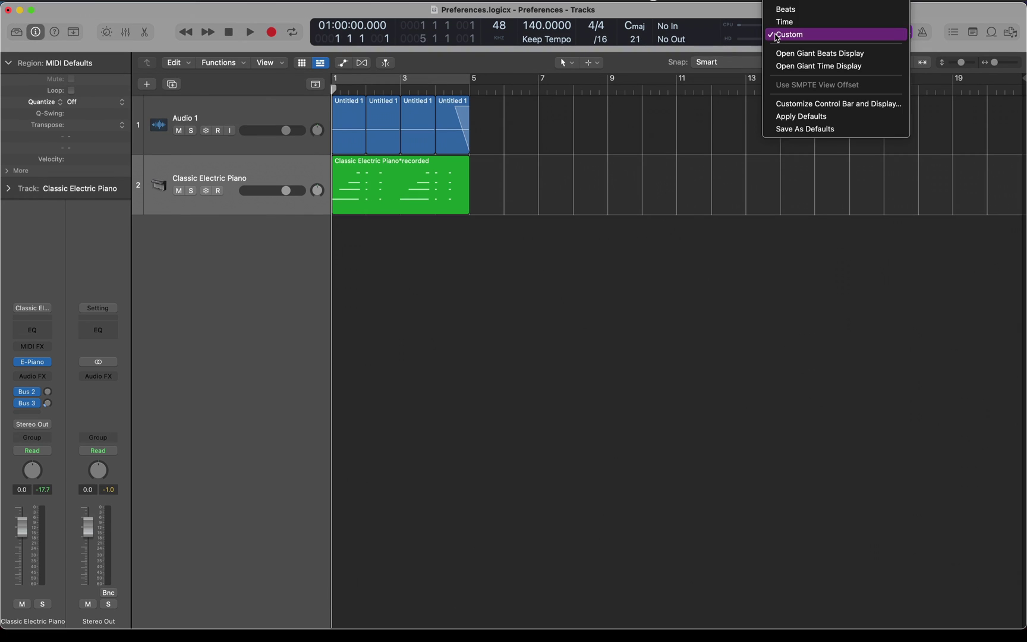
{"action": "left_click", "coordinate": [805, 4]}
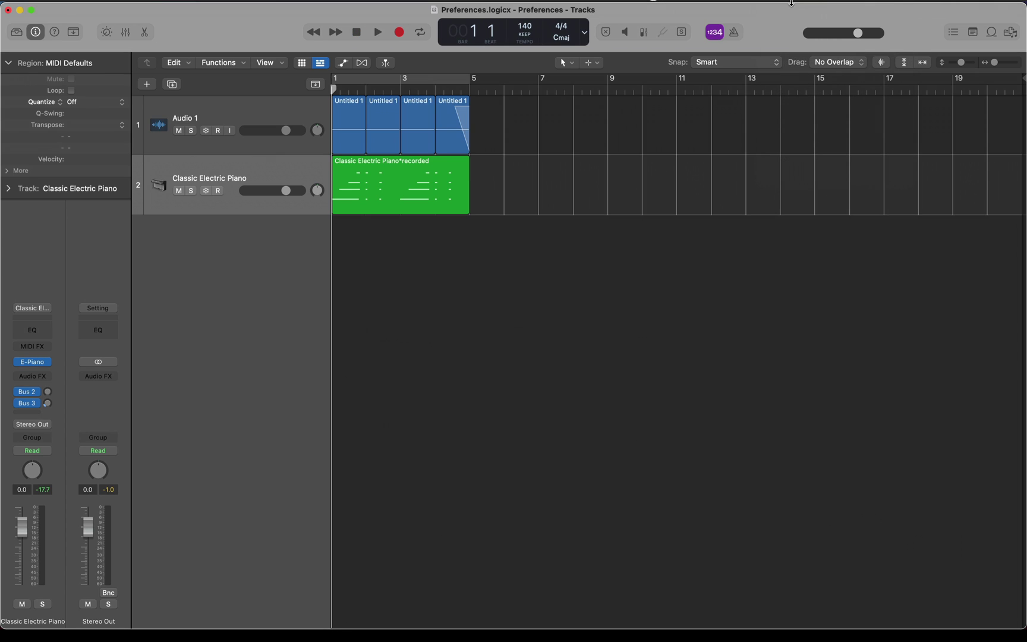
{"action": "left_click", "coordinate": [586, 33]}
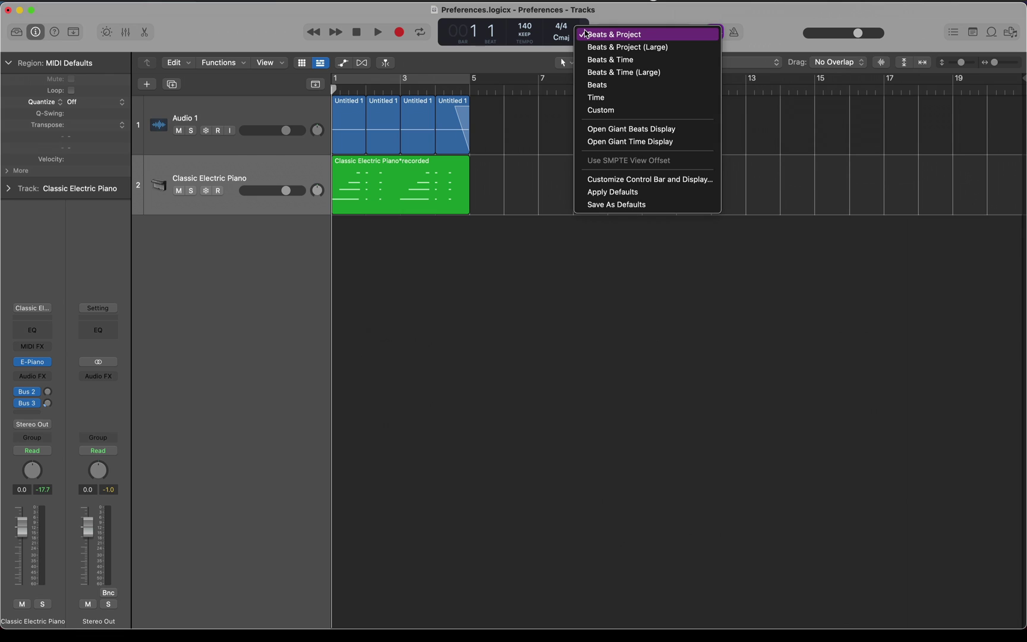
{"action": "left_click", "coordinate": [635, 111]}
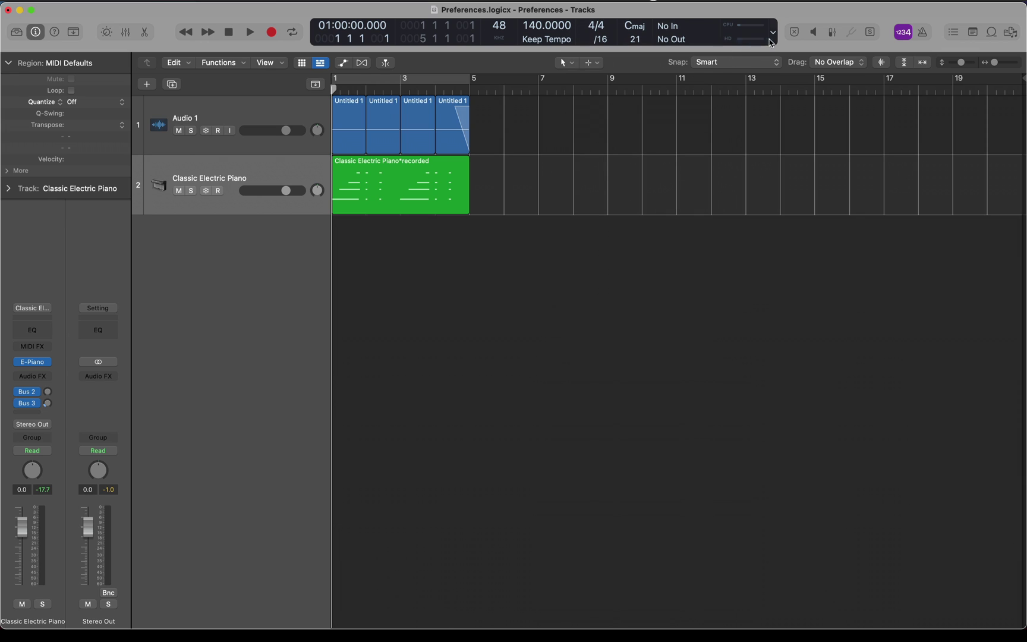
View the Customize Control Bar and Display options and the audio Devices preferences
{"action": "left_click", "coordinate": [773, 34]}
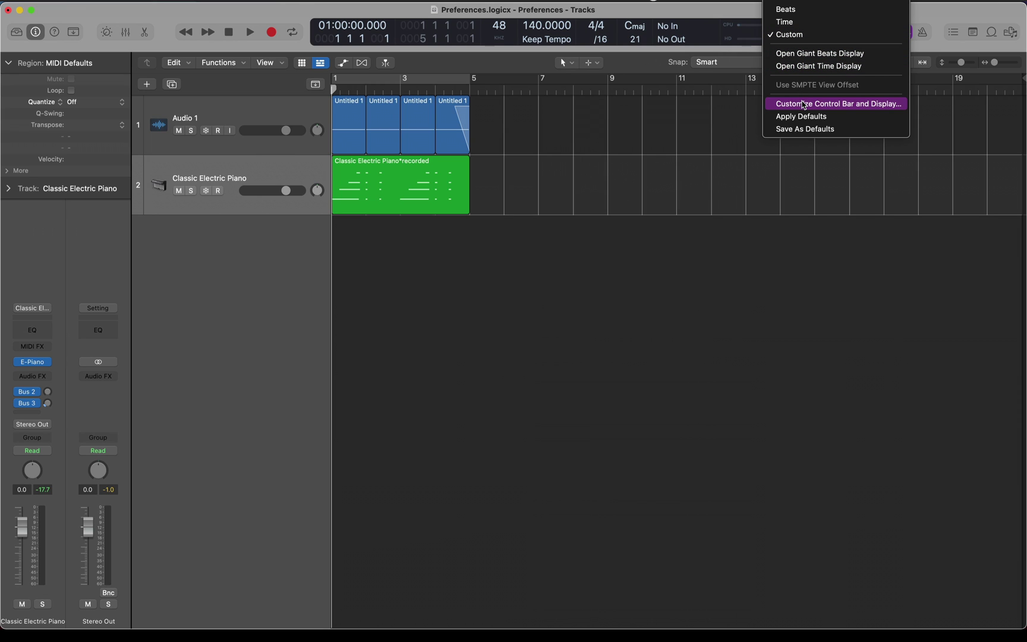
{"action": "left_click", "coordinate": [804, 105]}
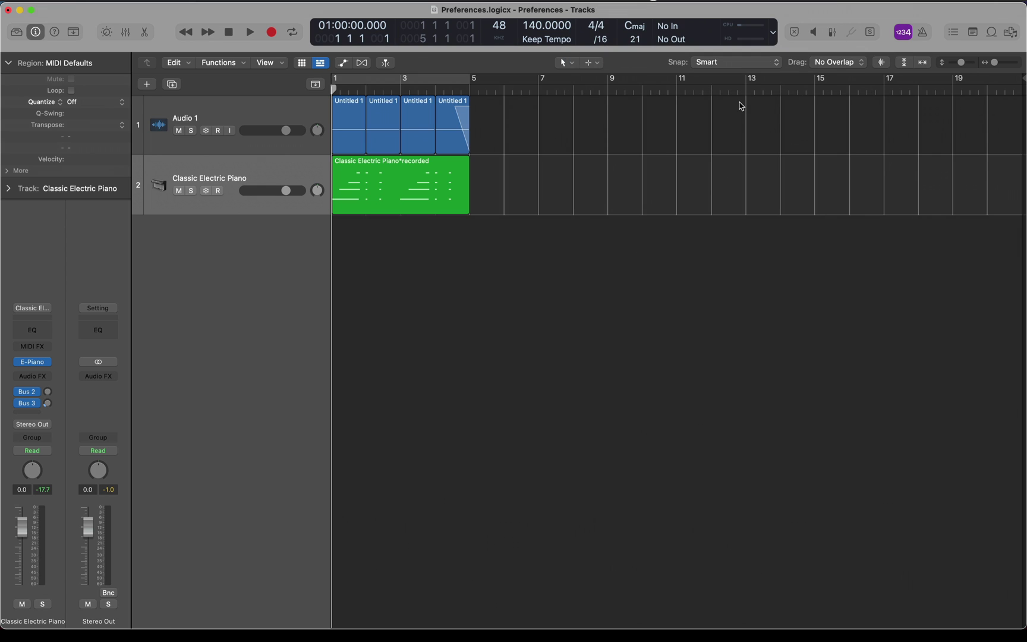
{"action": "key", "text": "super+comma"}
{"action": "left_click", "coordinate": [346, 260]}
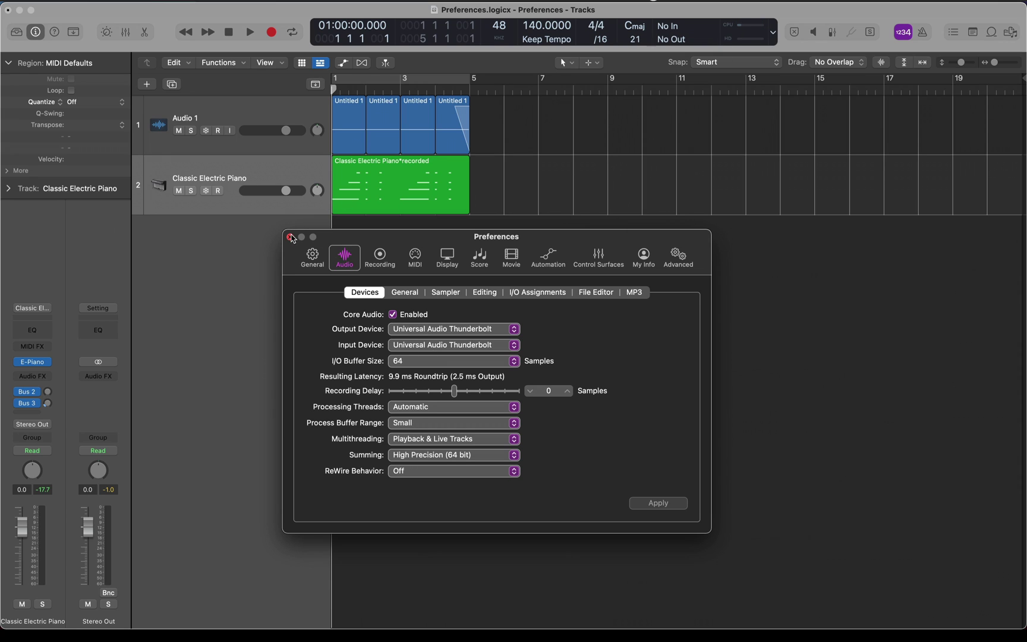
{"action": "left_click", "coordinate": [291, 238]}
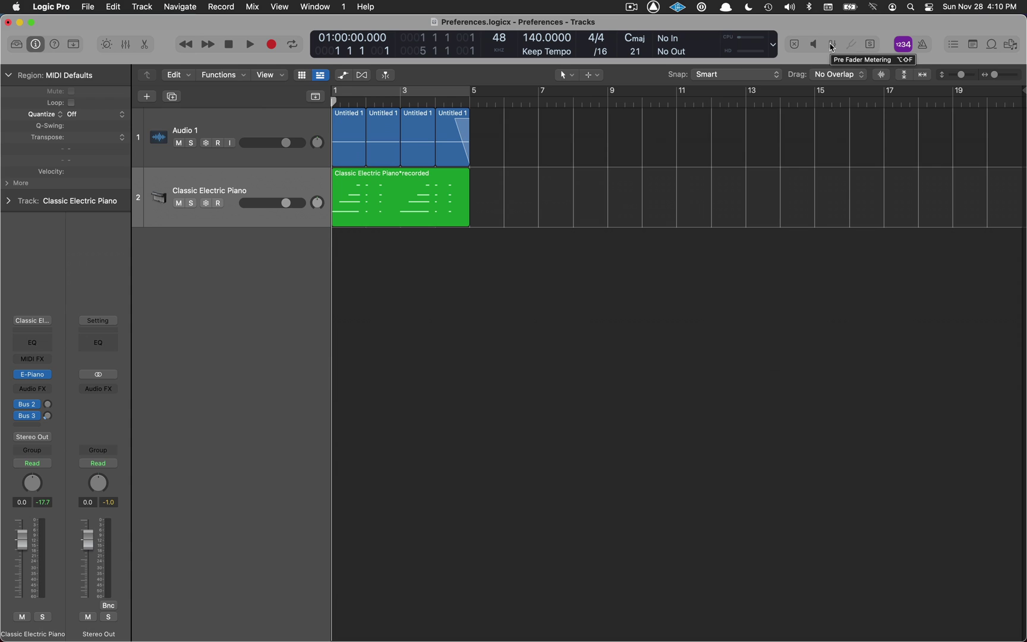
Switch Pre Fader Metering on, off and on again, and select the Audio 1 track to check its channel strip
{"action": "left_click", "coordinate": [832, 46]}
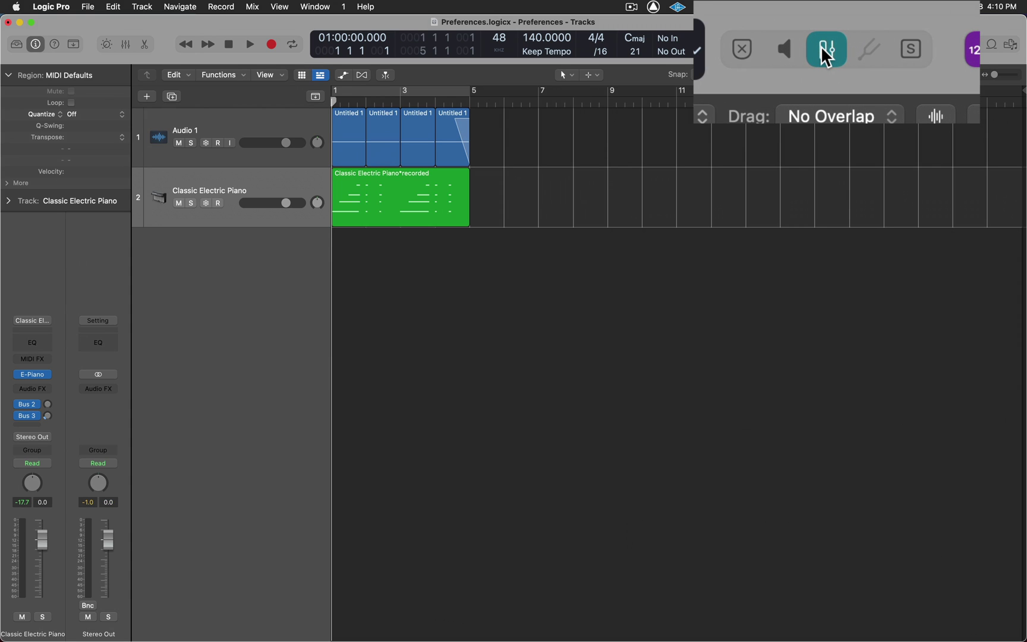
{"action": "left_click", "coordinate": [823, 50]}
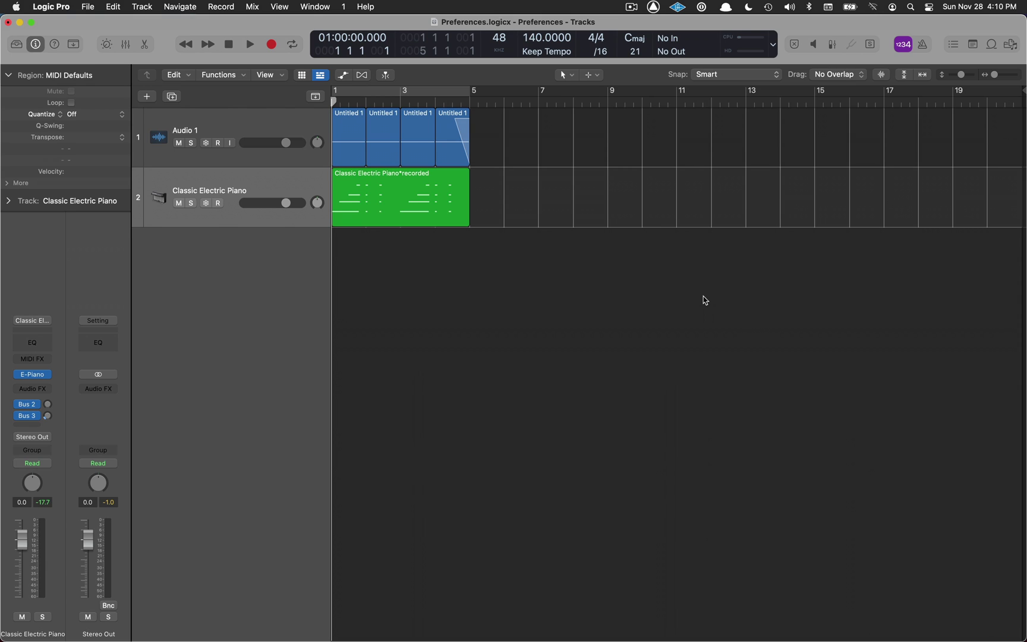
{"action": "left_click", "coordinate": [834, 44]}
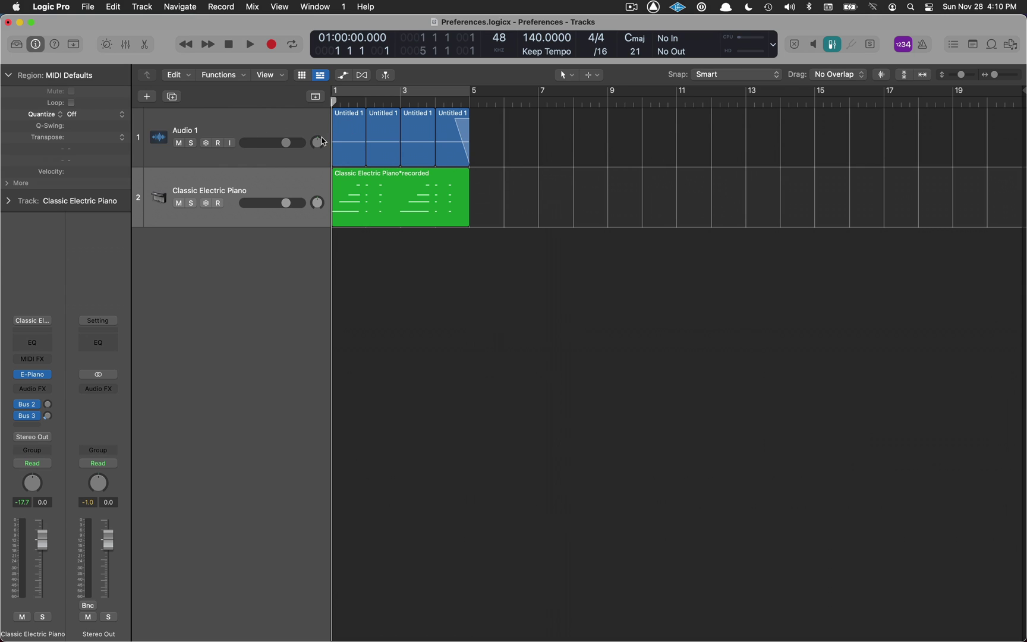
{"action": "left_click", "coordinate": [314, 130]}
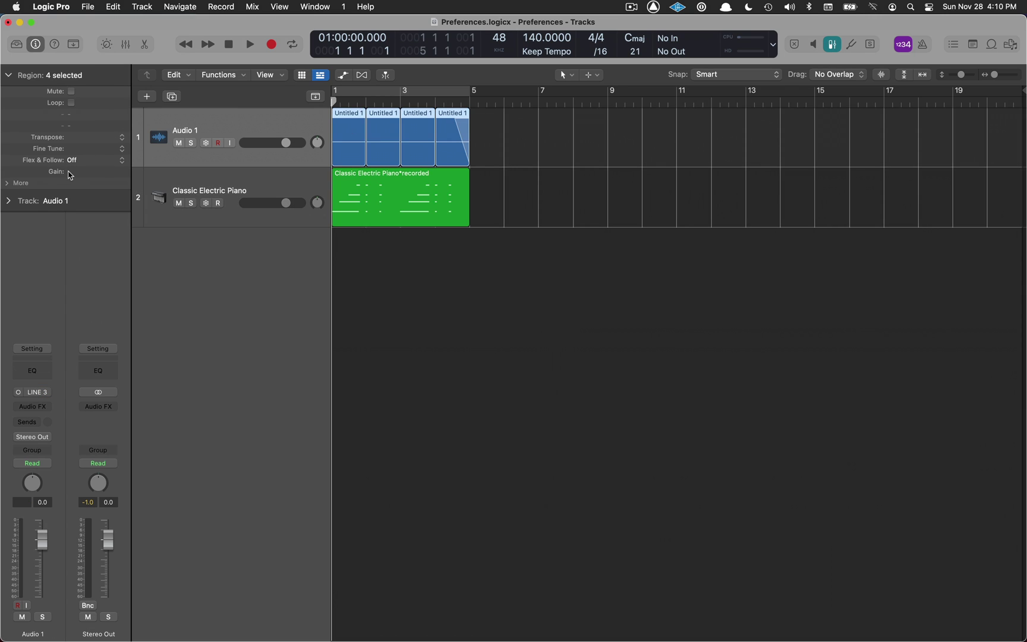
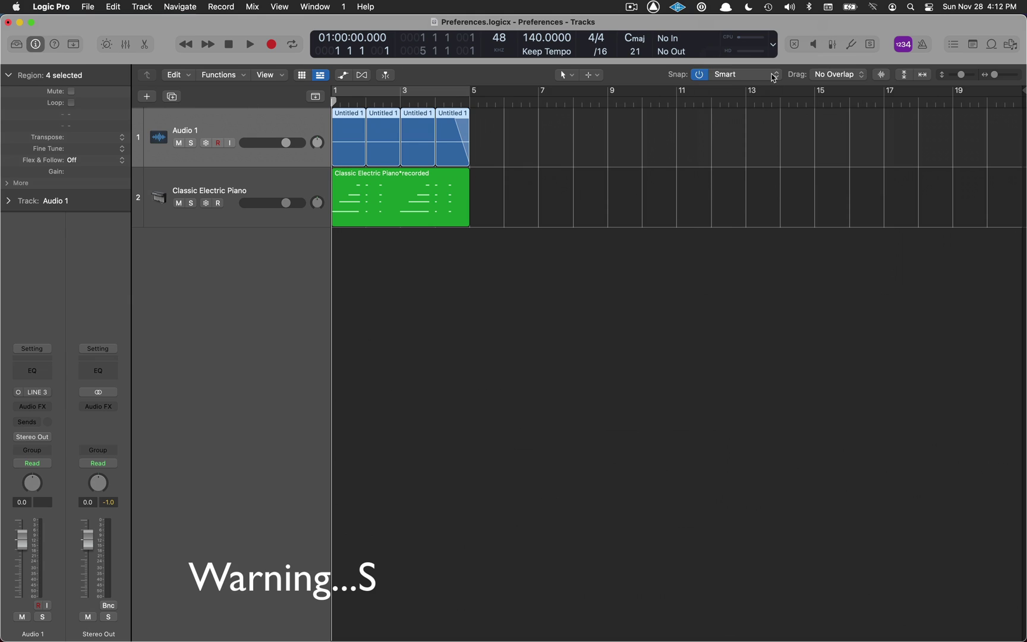
Set the Tracks area's snap mode to Snap Regions to Absolute Value
{"action": "left_click", "coordinate": [773, 75]}
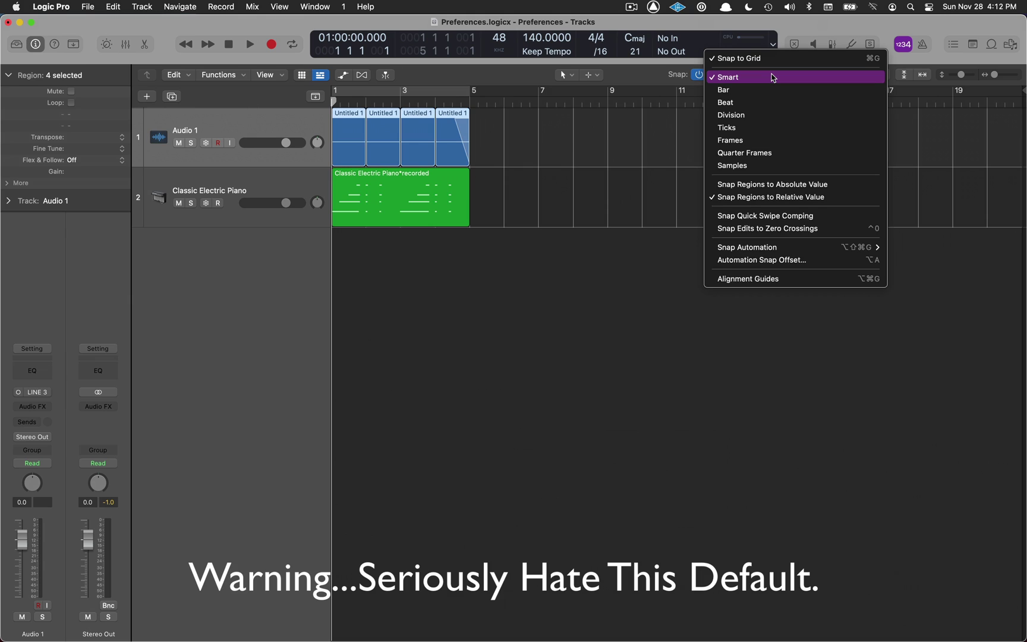
{"action": "left_click", "coordinate": [785, 185]}
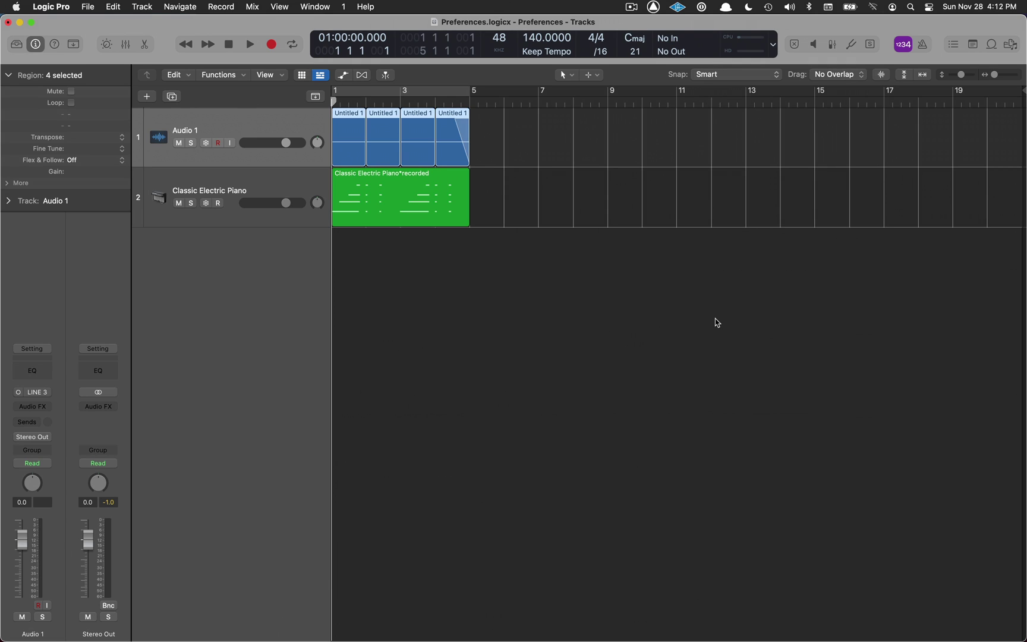
Show the Classic Electric Piano region in the Piano Roll and set its snap mode to Snap Notes to Relative Value
{"action": "key", "text": "e"}
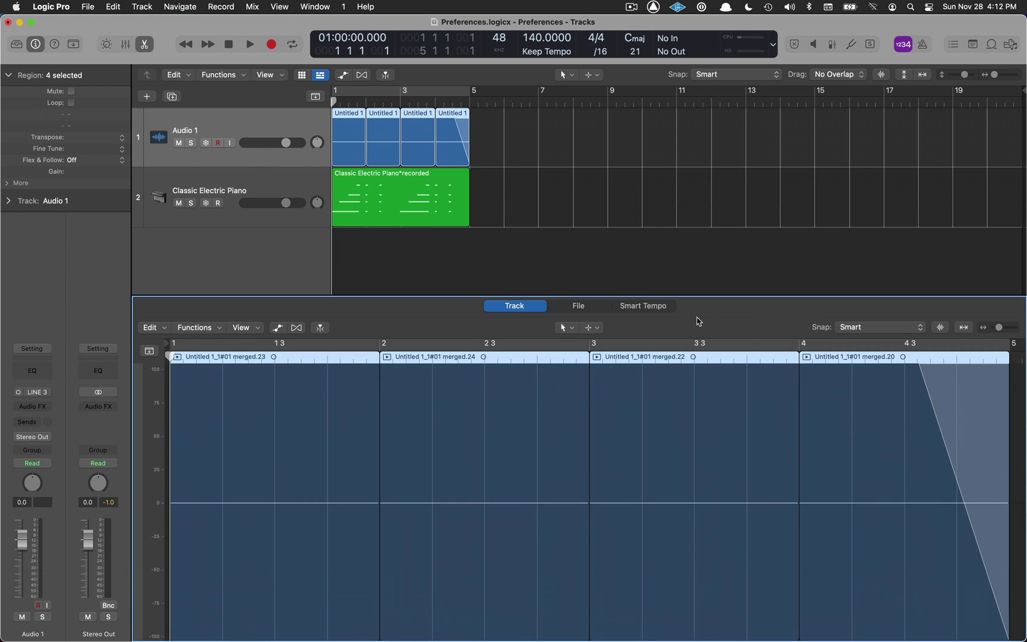
{"action": "left_click", "coordinate": [300, 177]}
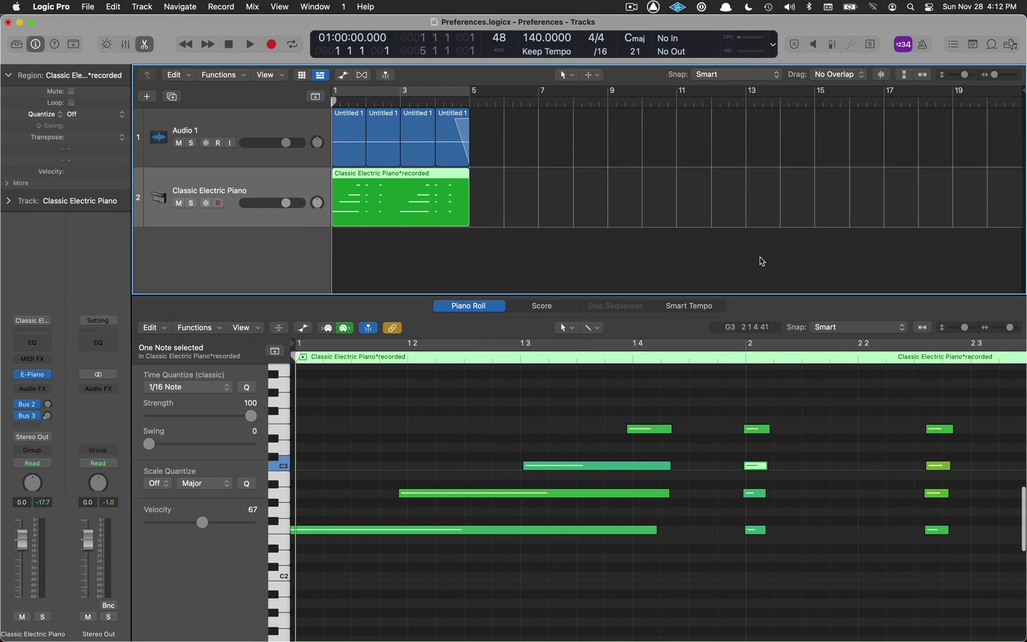
{"action": "left_click", "coordinate": [904, 328]}
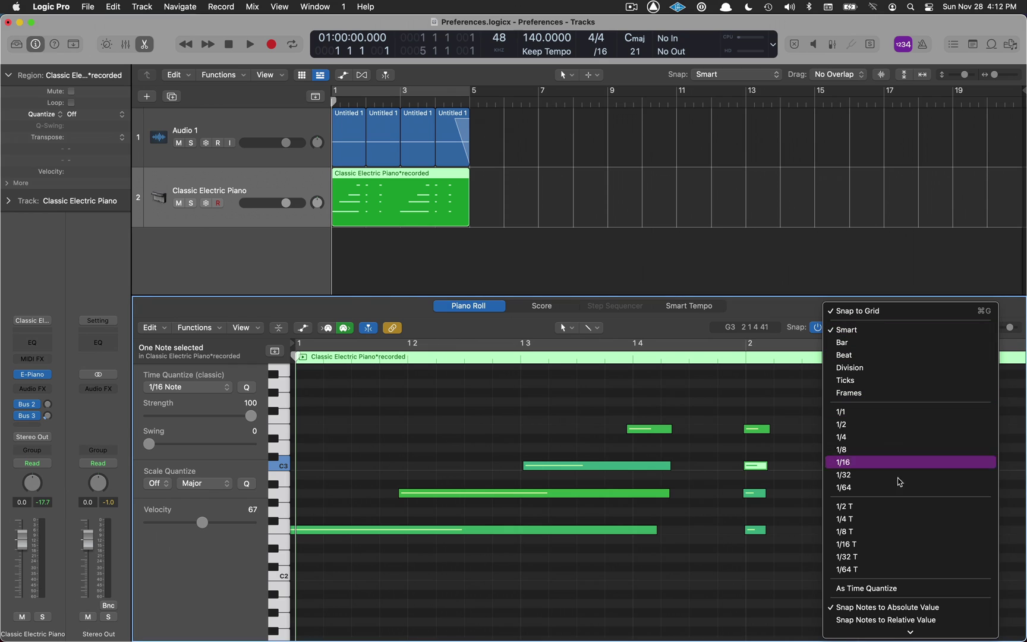
{"action": "mouse_move", "coordinate": [925, 631]}
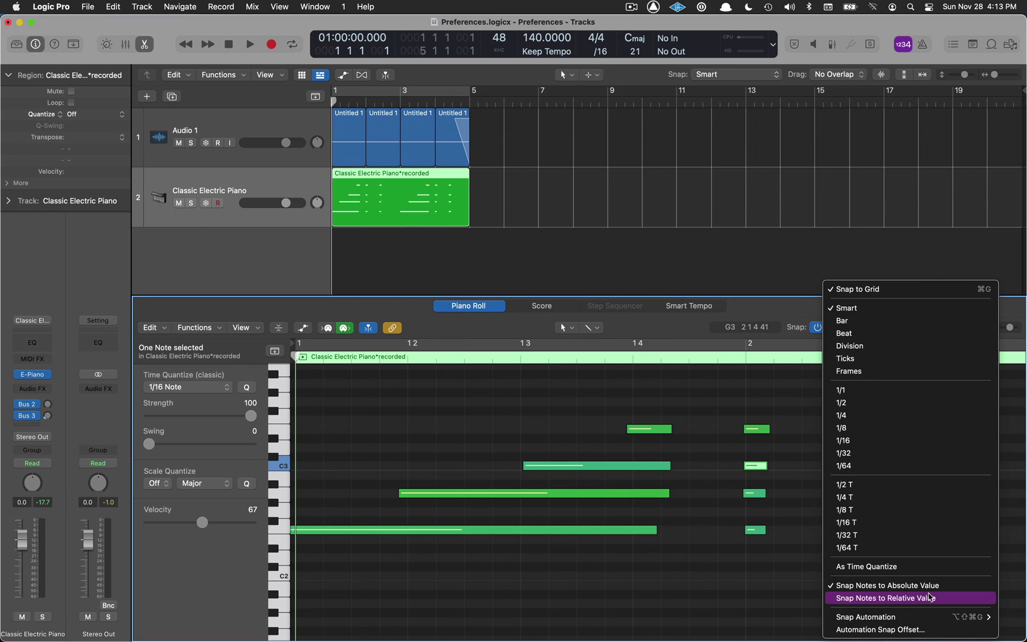
{"action": "left_click", "coordinate": [930, 597]}
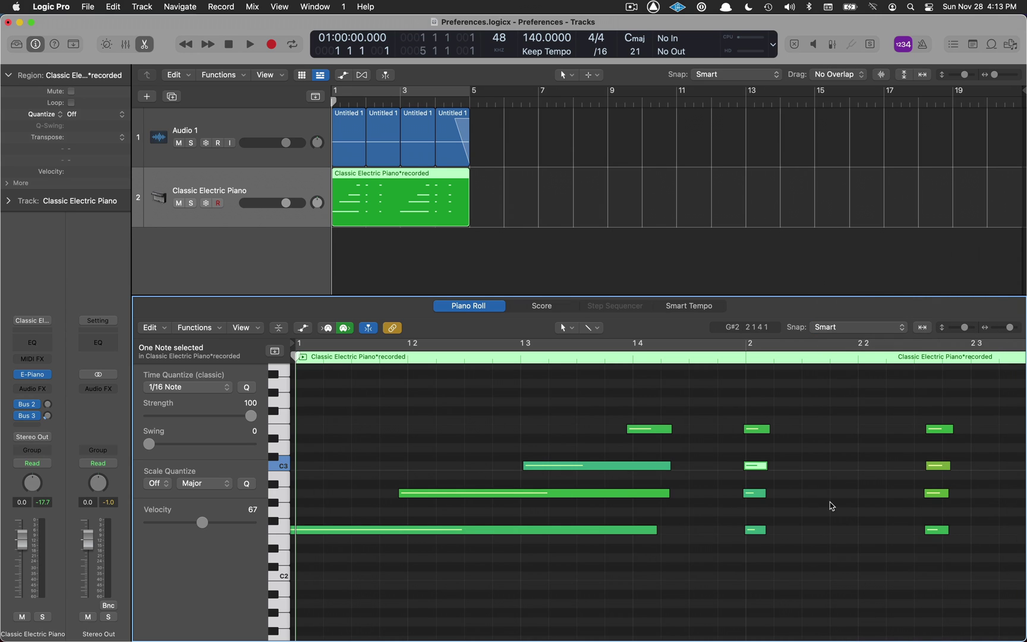
Move the E3 note at bar 2 one grid division later in the Piano Roll
{"action": "left_click", "coordinate": [755, 430]}
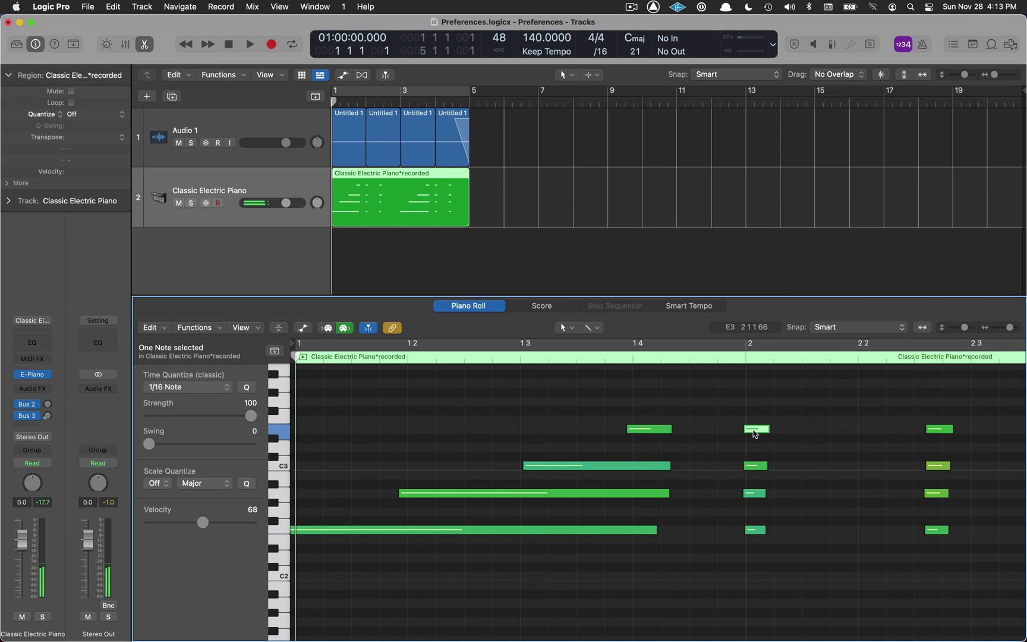
{"action": "mouse_move", "coordinate": [755, 433]}
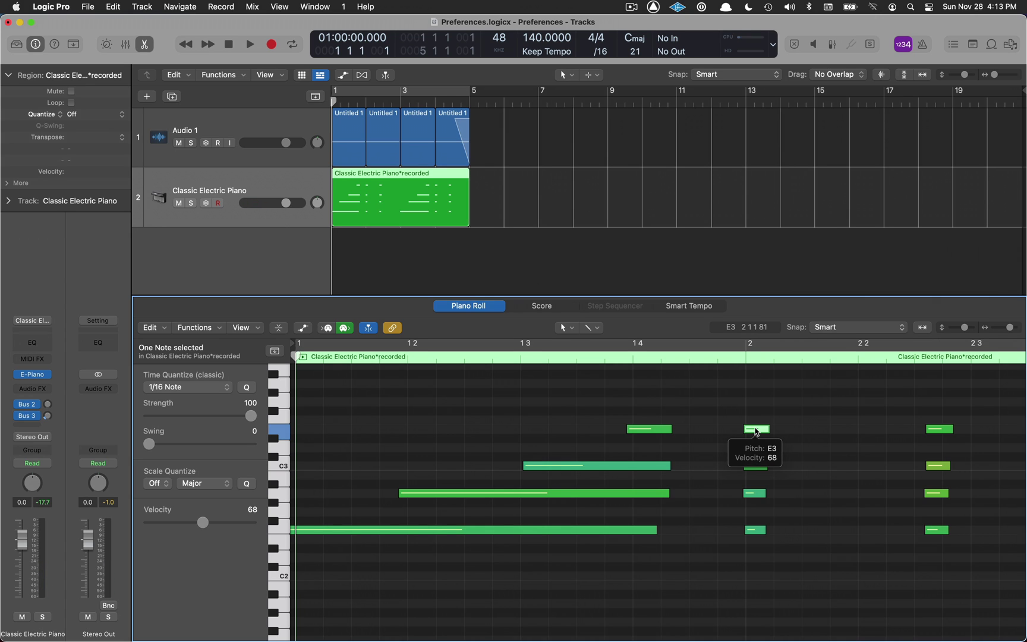
{"action": "left_click_drag", "start_coordinate": [756, 432], "coordinate": [783, 431]}
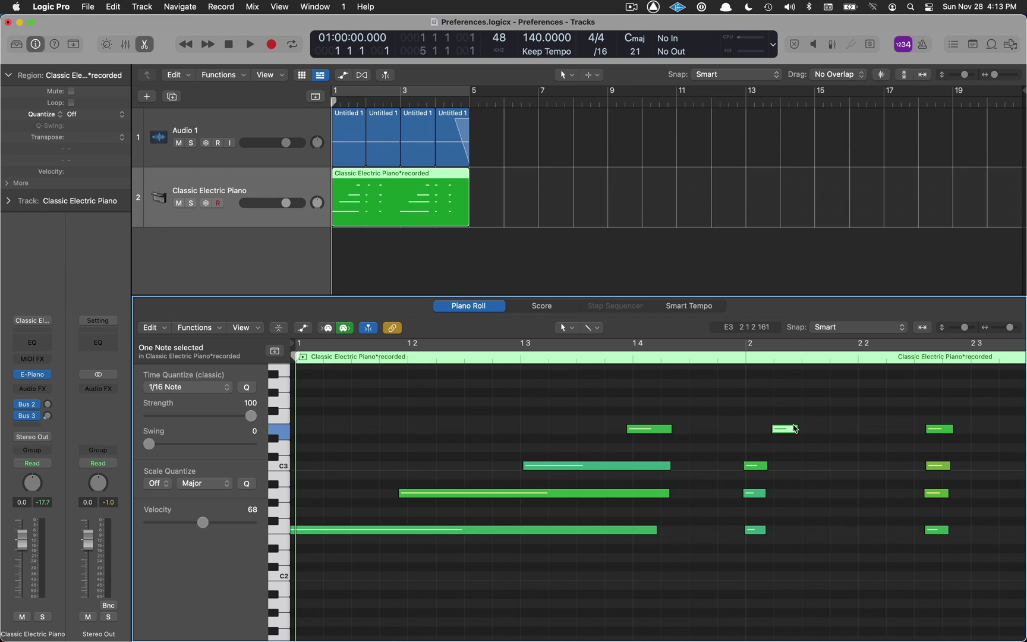
Set the Piano Roll to Snap Notes to Absolute Value and move the E3 note back to the start of bar 2
{"action": "left_click", "coordinate": [901, 328]}
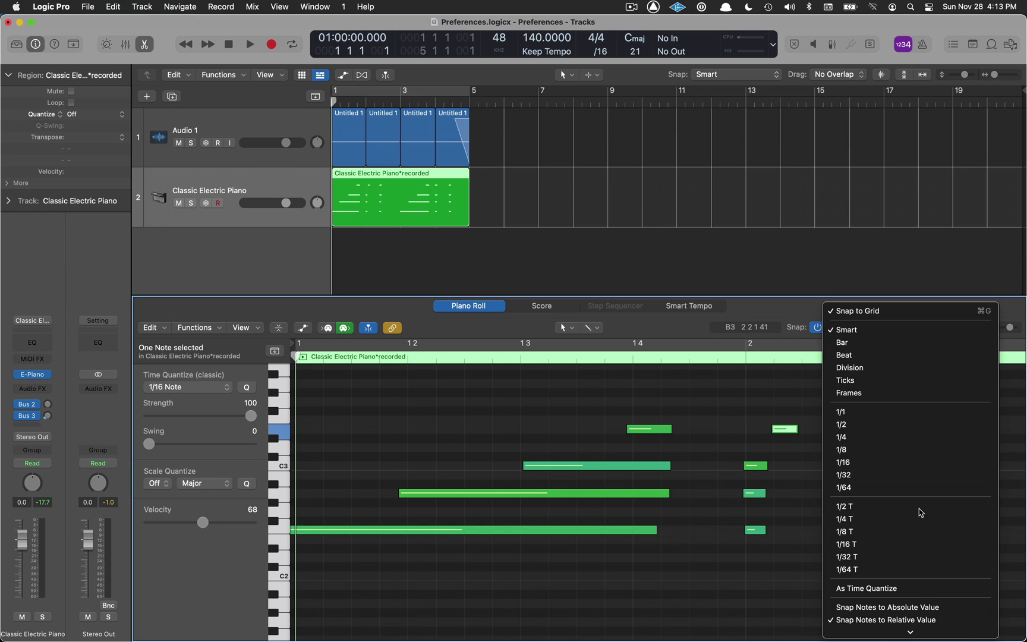
{"action": "left_click", "coordinate": [931, 607]}
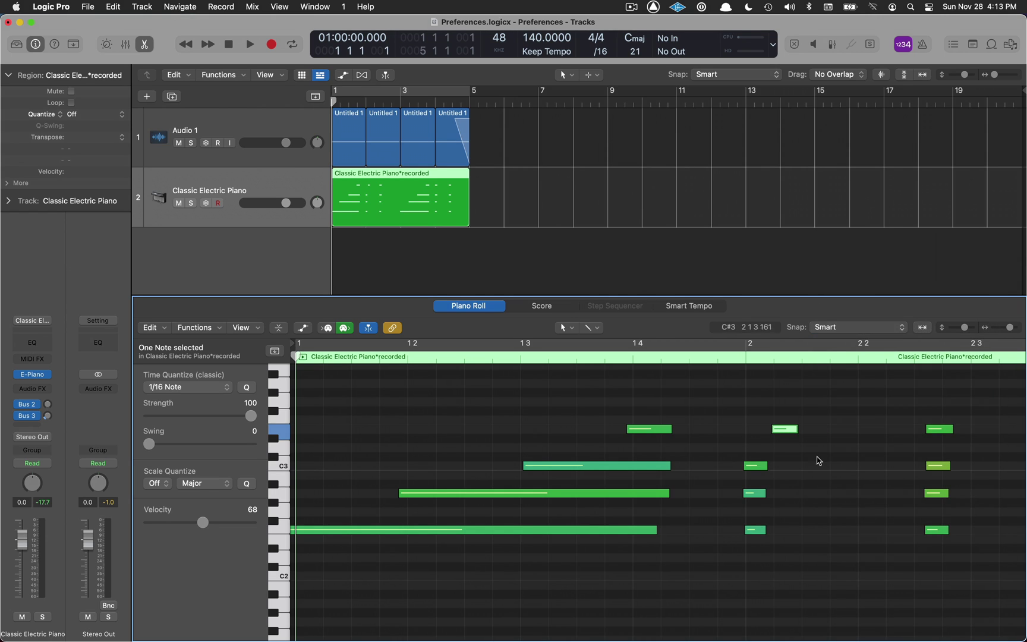
{"action": "left_click_drag", "start_coordinate": [790, 434], "coordinate": [759, 434]}
{"action": "mouse_move", "coordinate": [759, 433]}
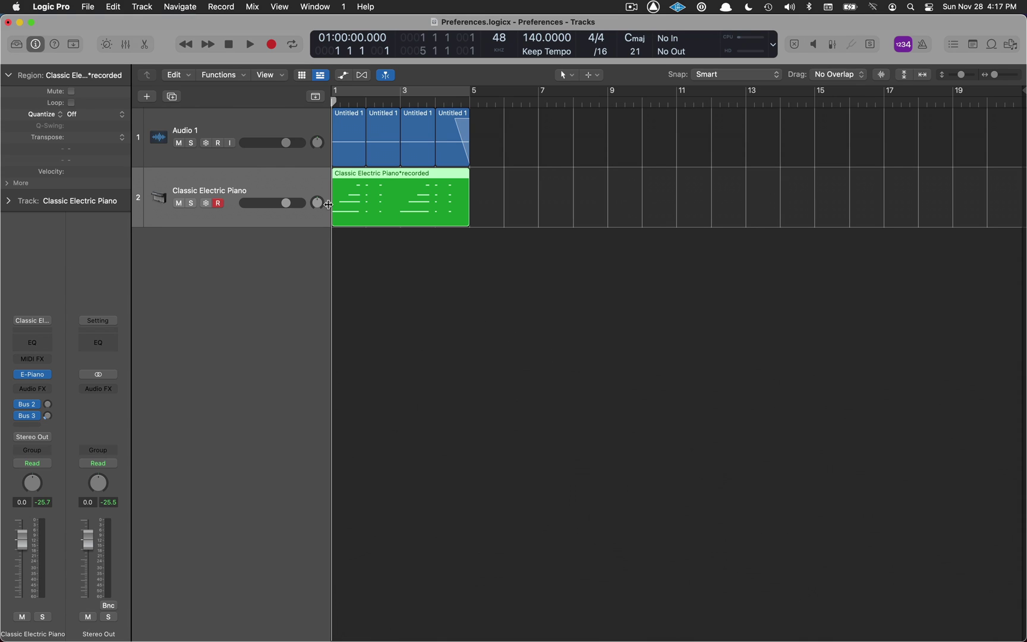
Hide the Freeze button in the track header components, and show it again
{"action": "right_click", "coordinate": [274, 178]}
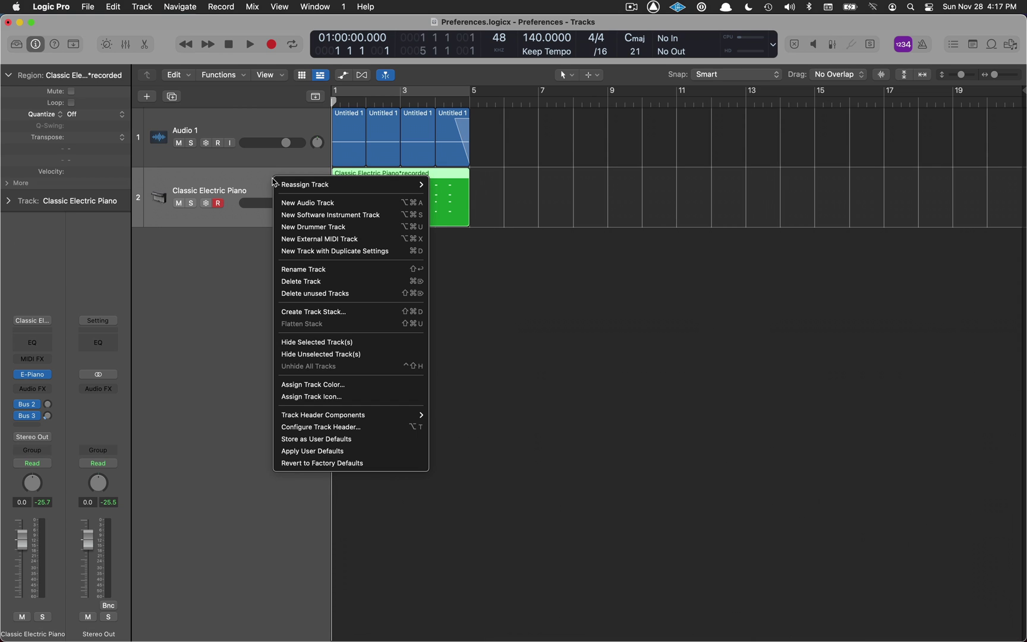
{"action": "mouse_move", "coordinate": [314, 416]}
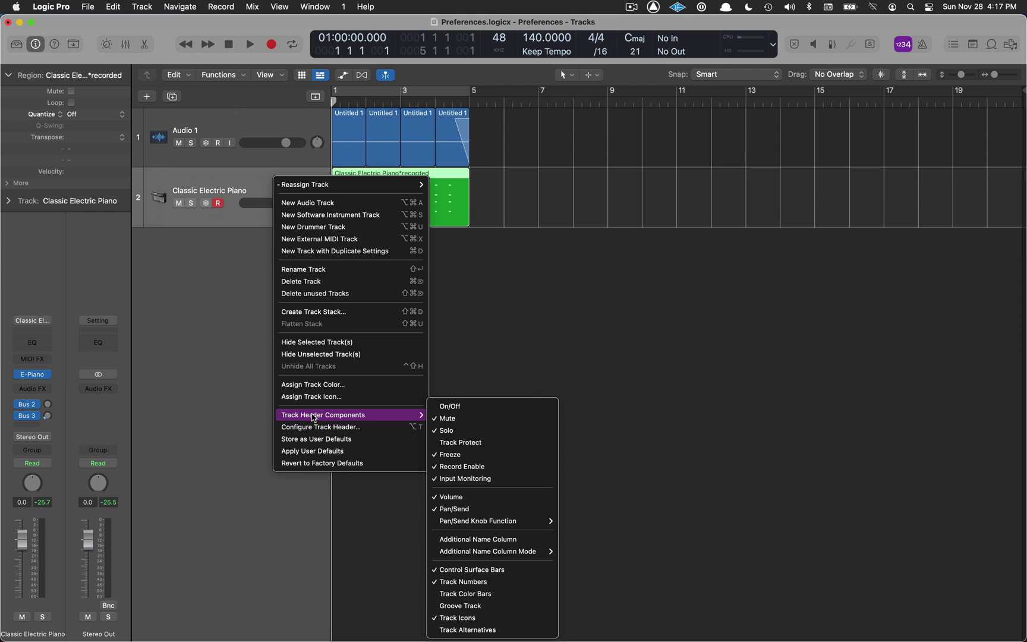
{"action": "left_click", "coordinate": [463, 455]}
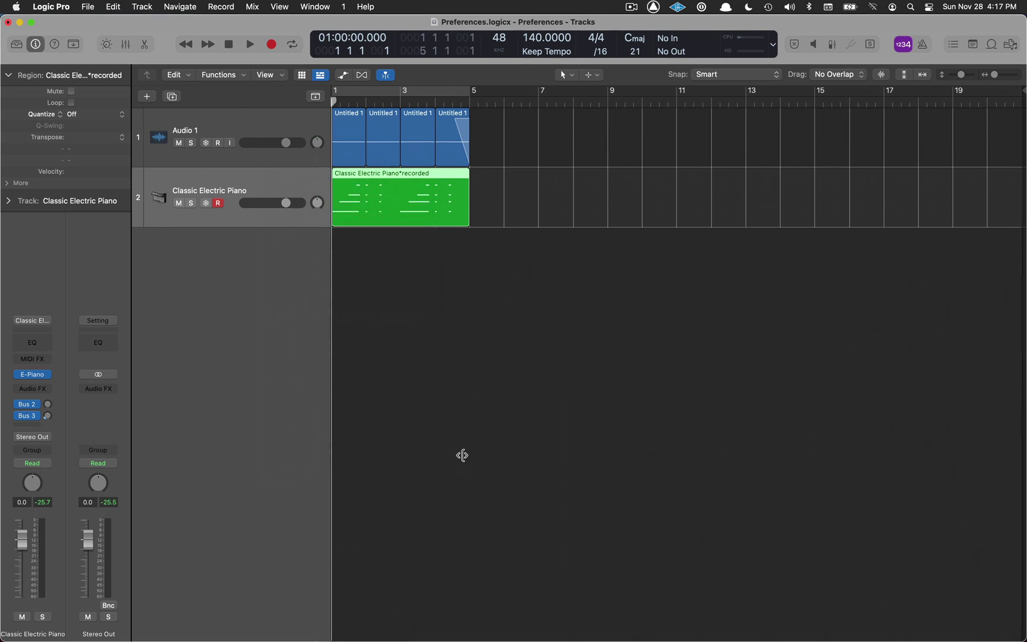
{"action": "right_click", "coordinate": [234, 223]}
{"action": "mouse_move", "coordinate": [321, 455]}
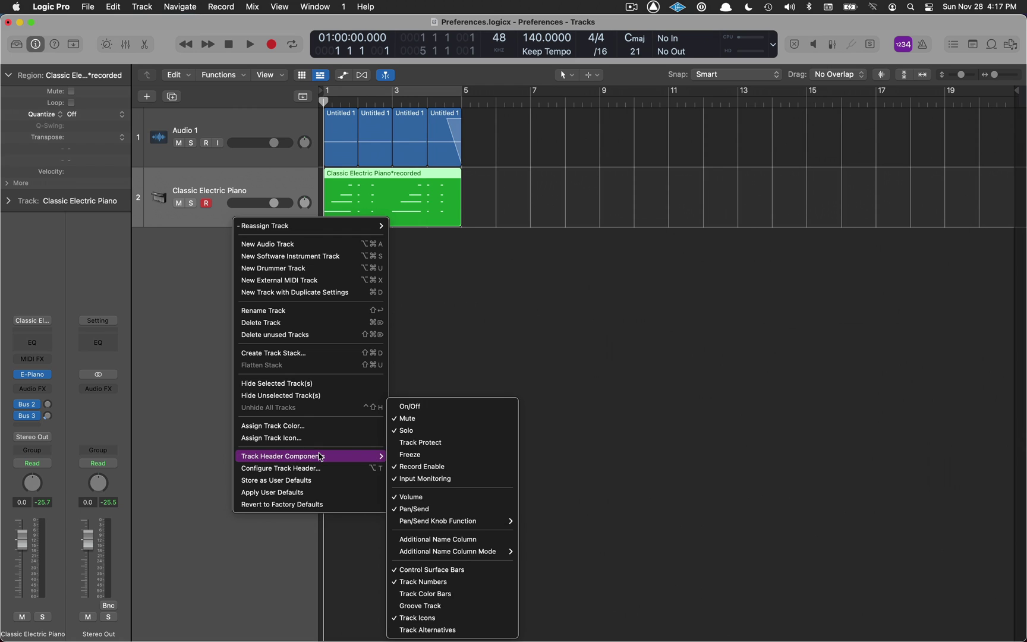
{"action": "left_click", "coordinate": [438, 455]}
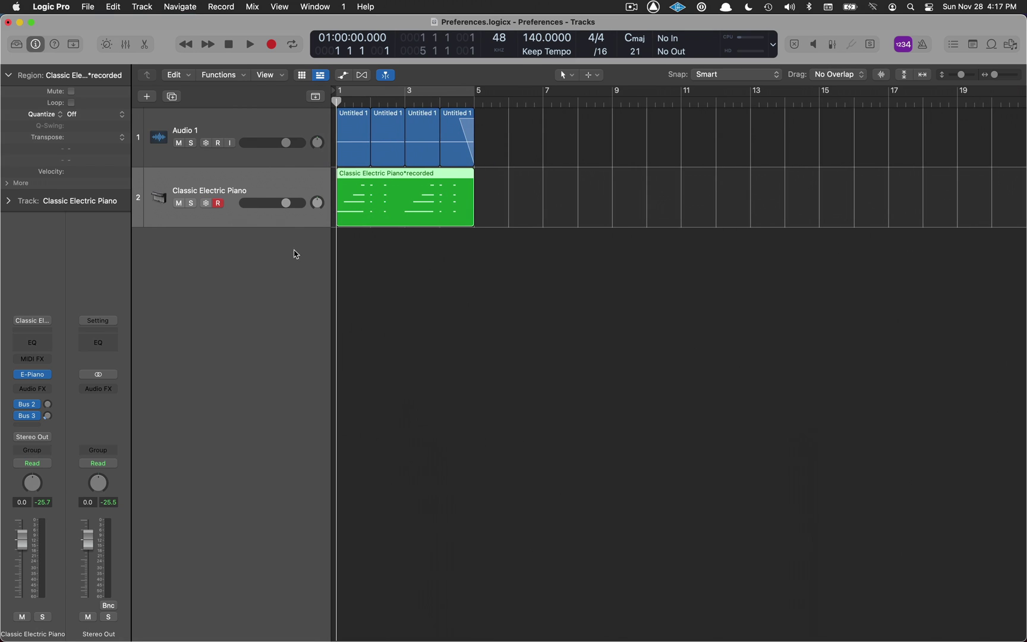
Enable Freeze on the Classic Electric Piano track and start playback to render the frozen track
{"action": "left_click", "coordinate": [206, 204]}
{"action": "key", "text": "space"}
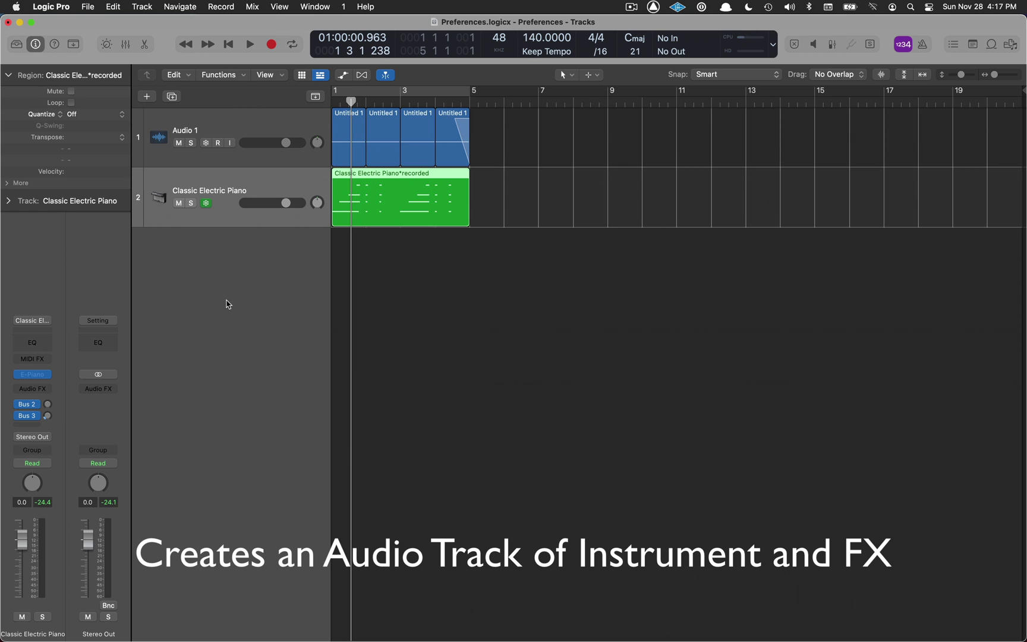
{"action": "mouse_move", "coordinate": [32, 378]}
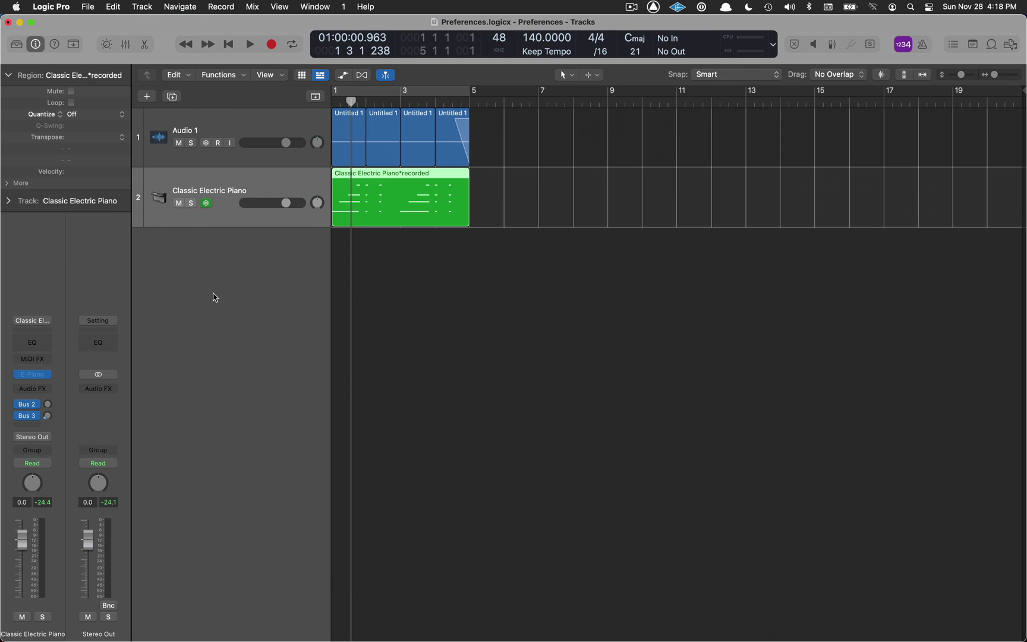
Unfreeze the Classic Electric Piano track and enable it for recording
{"action": "left_click", "coordinate": [216, 203]}
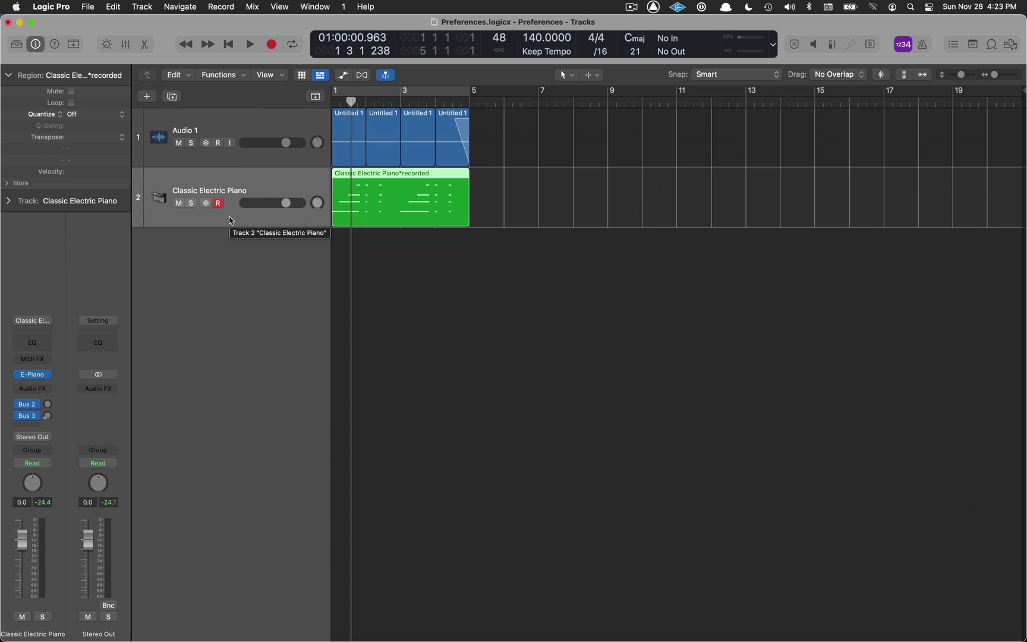
Examine the instrument choices for a new software instrument track, and cancel without creating it
{"action": "key", "text": "alt+super+n"}
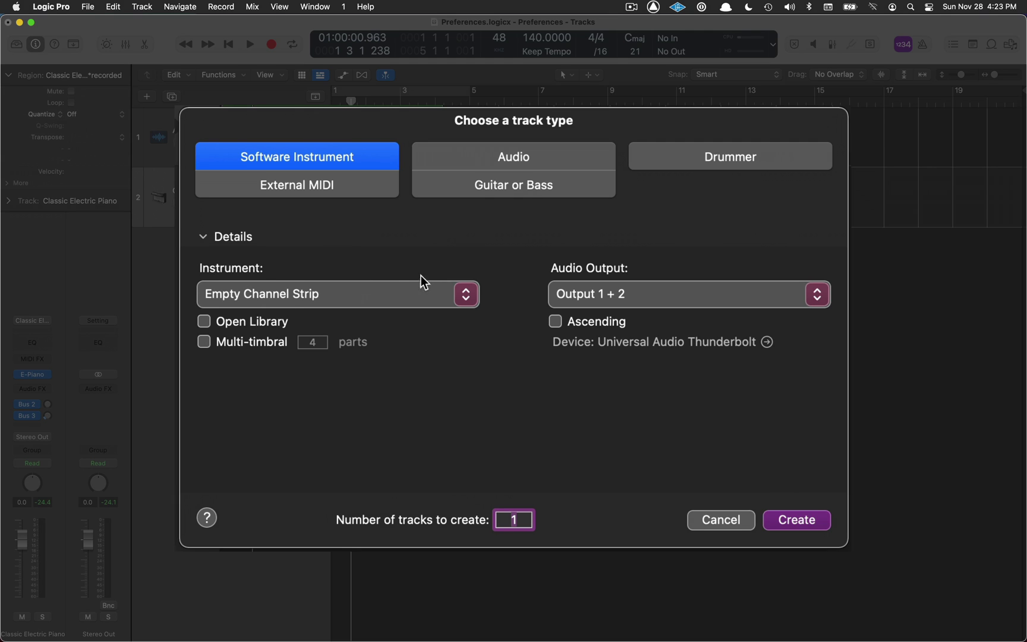
{"action": "left_click", "coordinate": [466, 295]}
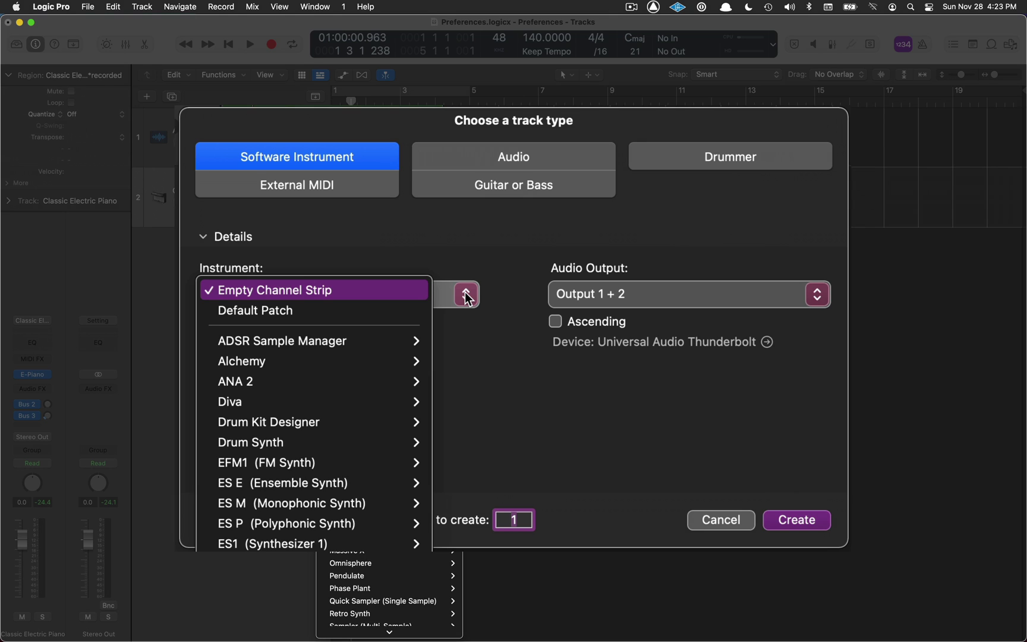
{"action": "left_click", "coordinate": [466, 240]}
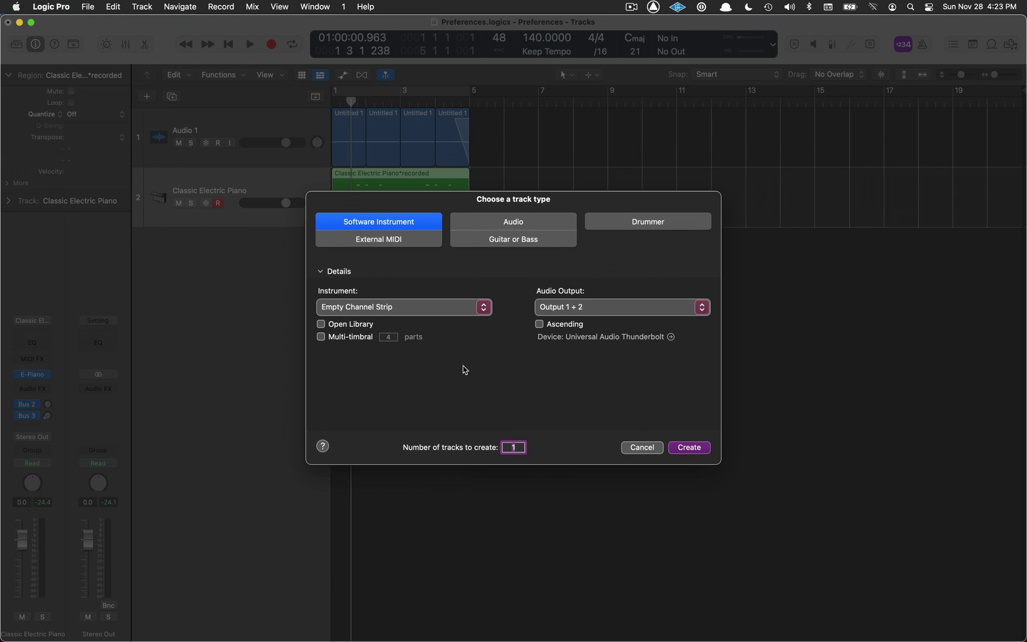
{"action": "left_click", "coordinate": [483, 307]}
{"action": "left_click", "coordinate": [564, 369]}
{"action": "left_click", "coordinate": [634, 445]}
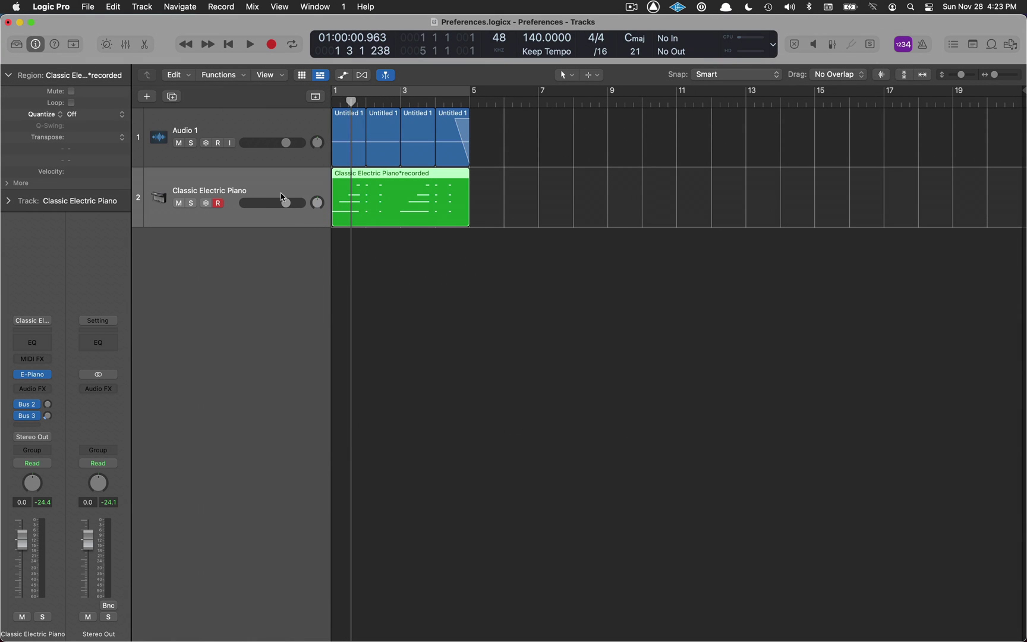
Examine the audio input choices for a new audio track, and cancel without creating it
{"action": "mouse_move", "coordinate": [30, 419]}
{"action": "key", "text": "alt+super+n"}
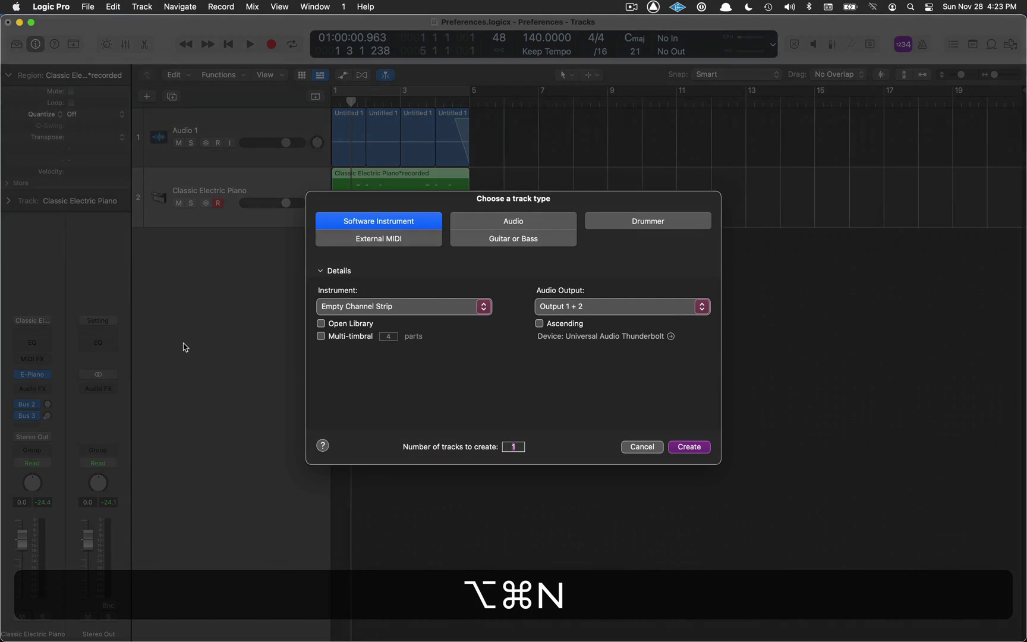
{"action": "left_click", "coordinate": [529, 226]}
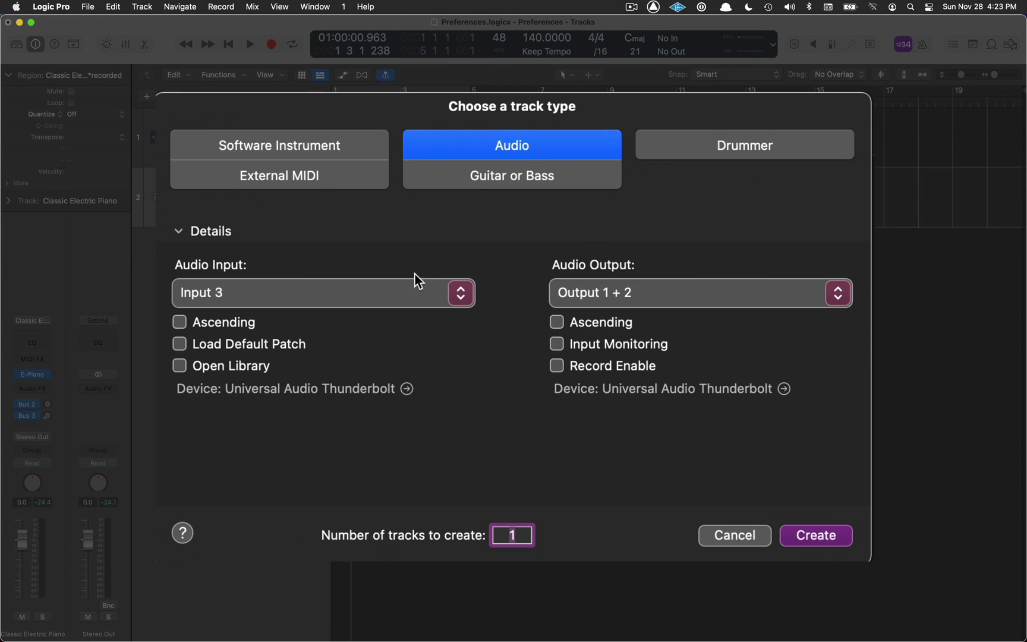
{"action": "left_click", "coordinate": [458, 295]}
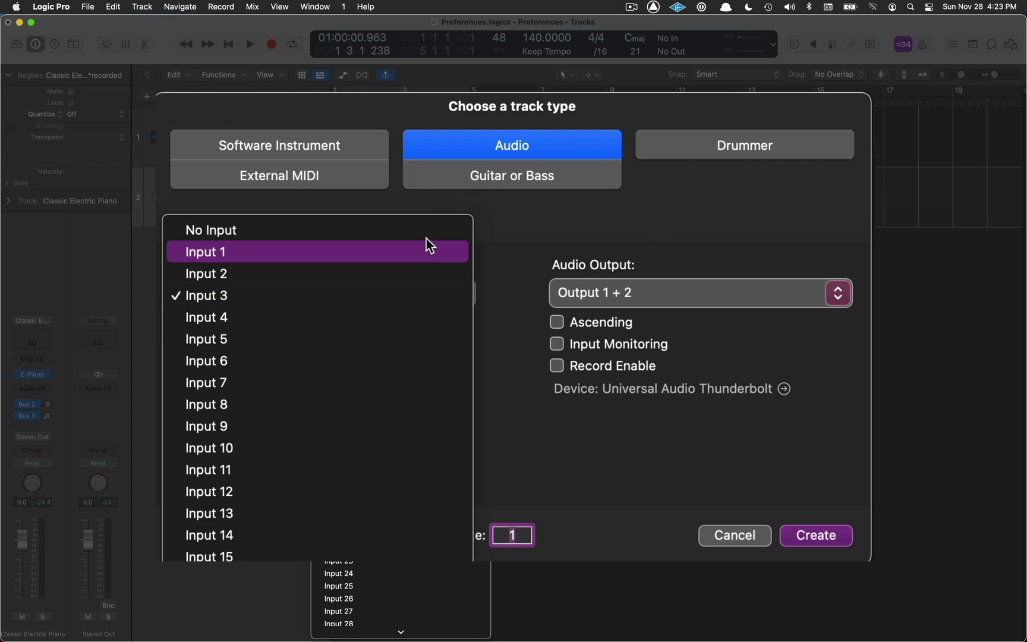
{"action": "left_click", "coordinate": [569, 212]}
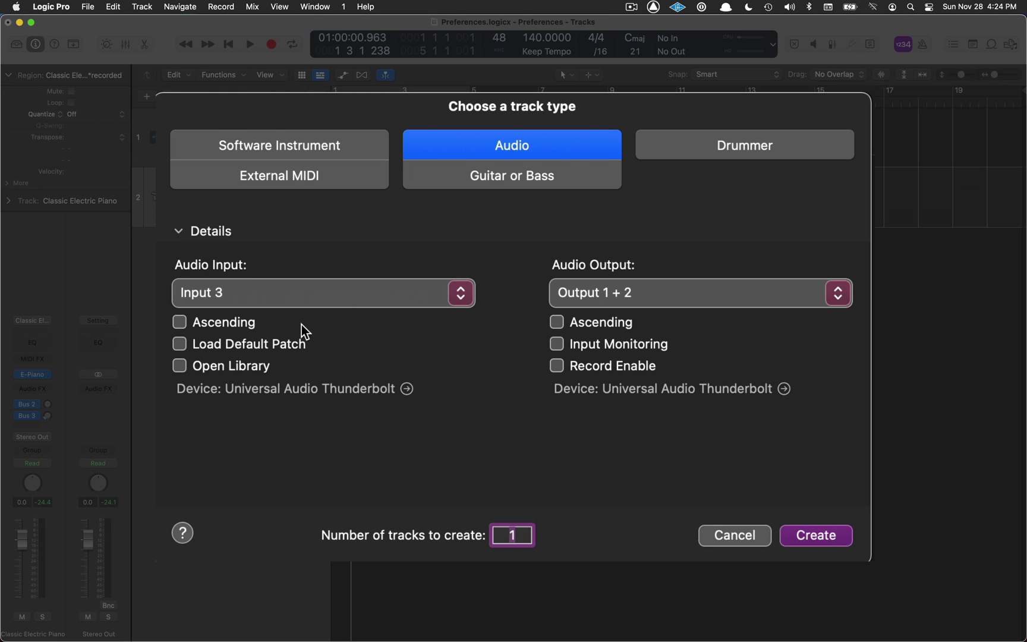
{"action": "key", "text": "Escape"}
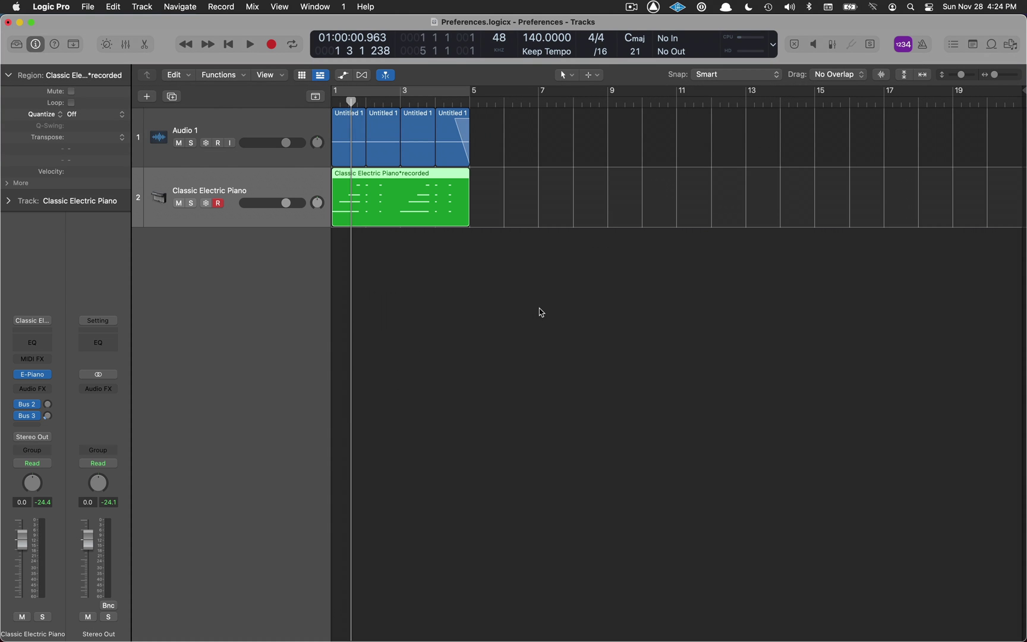
Keep the Pointer as the primary tool, and switch the secondary Command-click tool to the Eraser and back to the Marquee Tool
{"action": "left_click", "coordinate": [570, 75]}
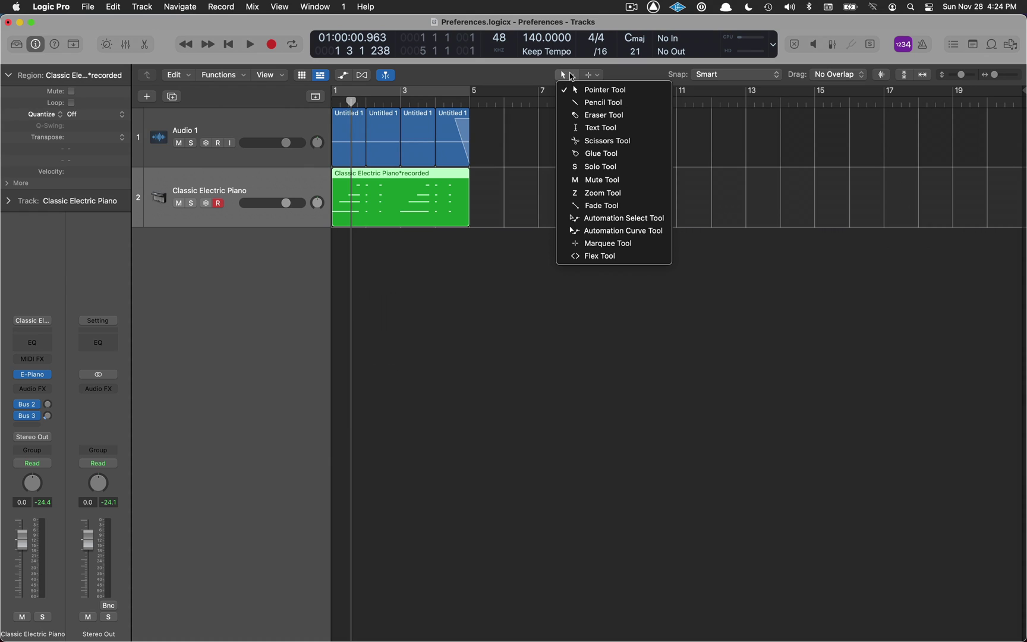
{"action": "left_click", "coordinate": [596, 95]}
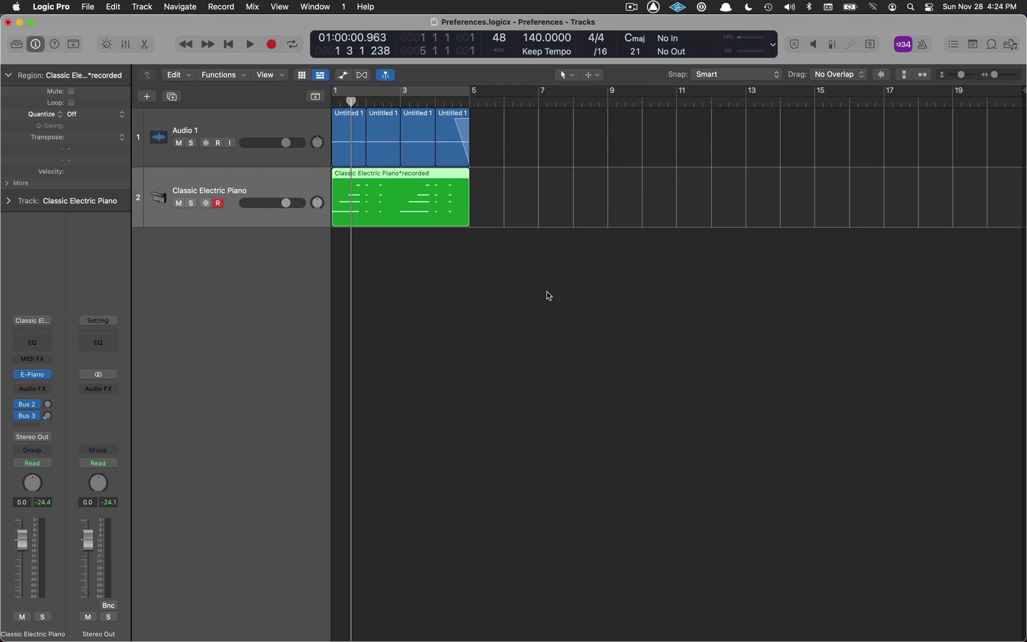
{"action": "left_click", "coordinate": [593, 74]}
{"action": "left_click", "coordinate": [619, 114]}
{"action": "left_click", "coordinate": [598, 75]}
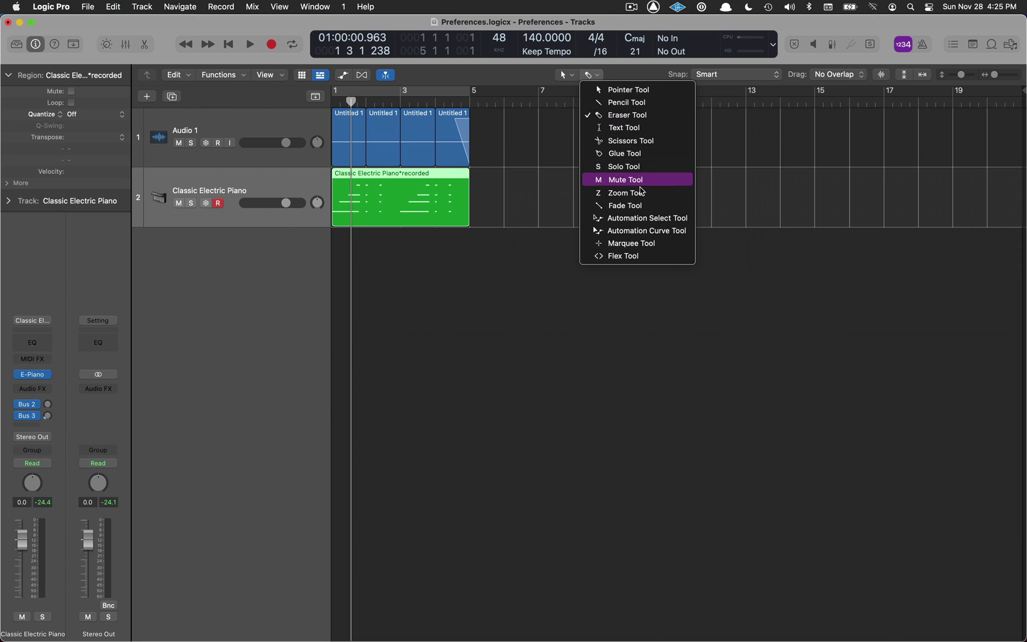
{"action": "left_click", "coordinate": [650, 243]}
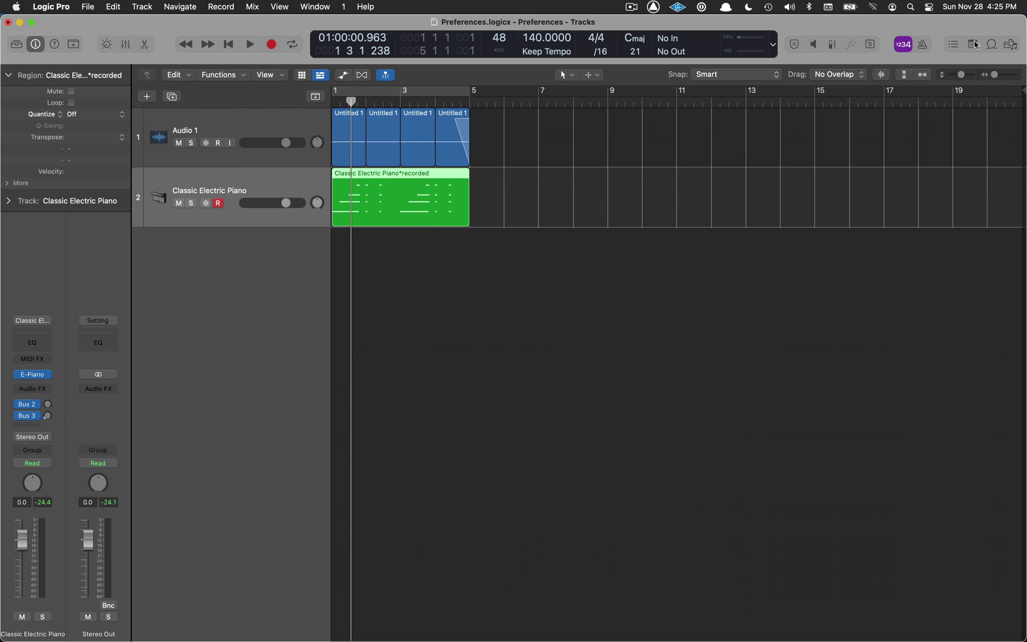
Examine the playback key options in the Apple Loops browser, and close the browser
{"action": "left_click", "coordinate": [992, 46]}
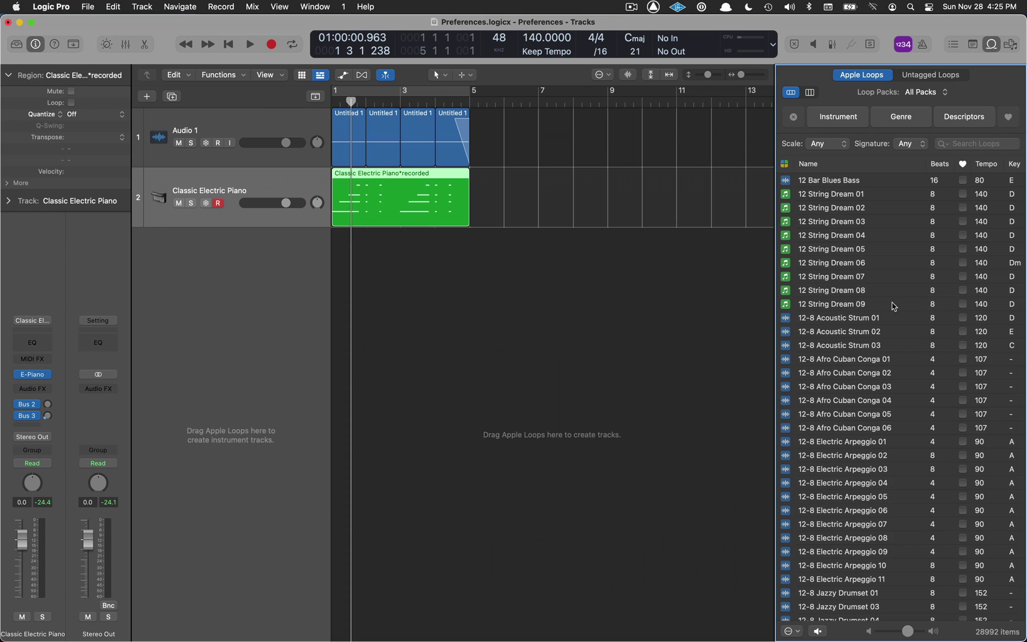
{"action": "left_click", "coordinate": [799, 633]}
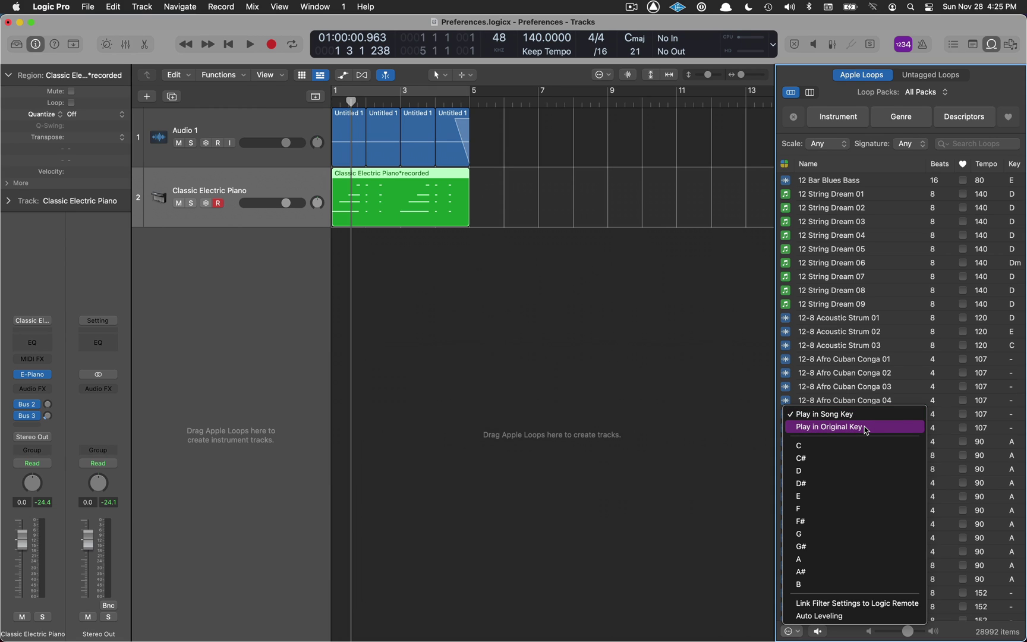
{"action": "left_click", "coordinate": [695, 396]}
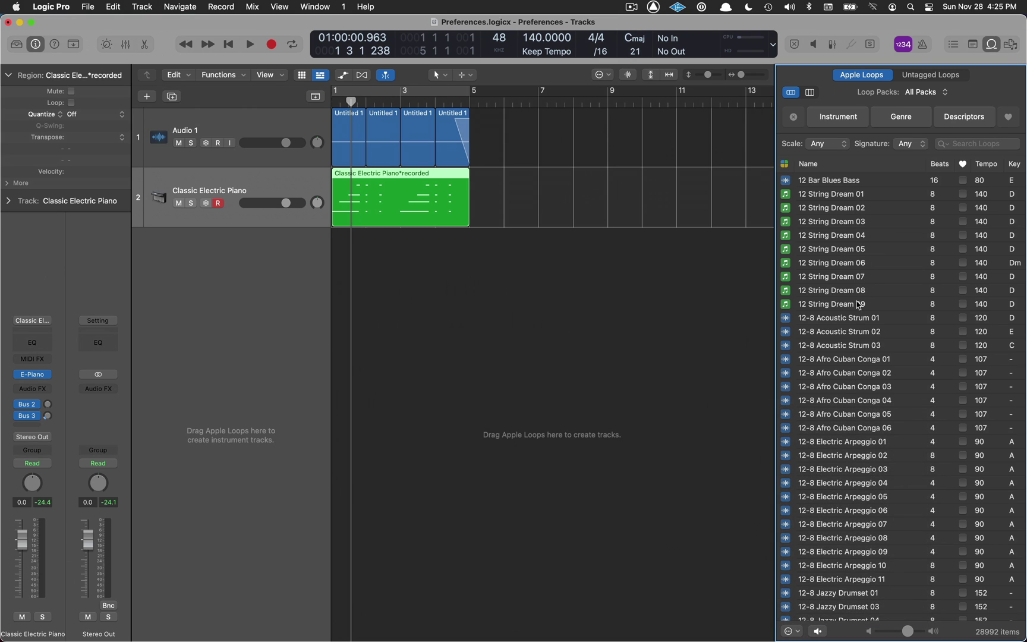
{"action": "left_click", "coordinate": [715, 421]}
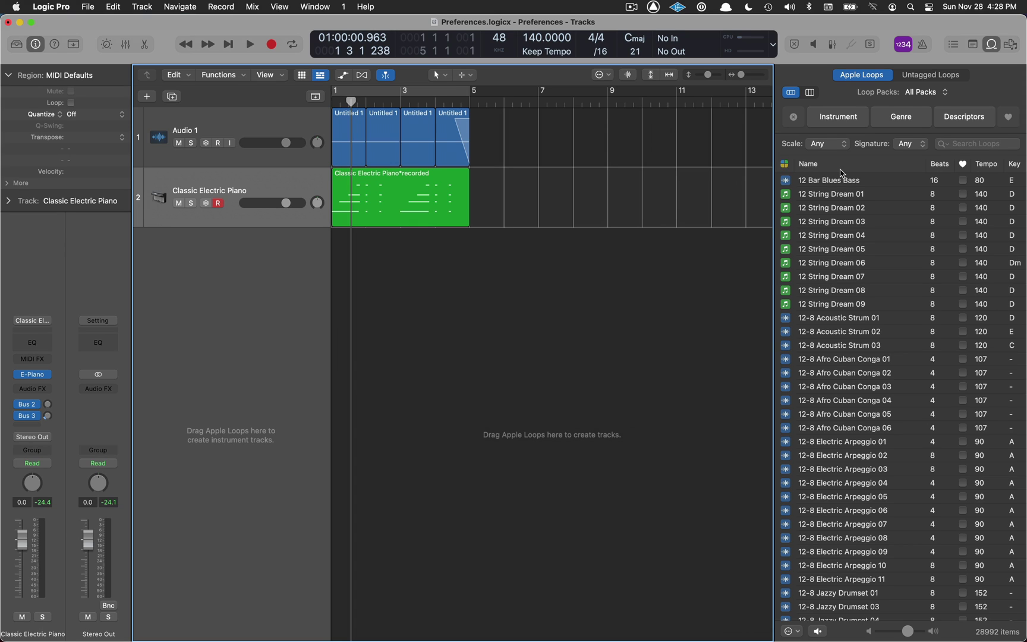
{"action": "left_click", "coordinate": [991, 45]}
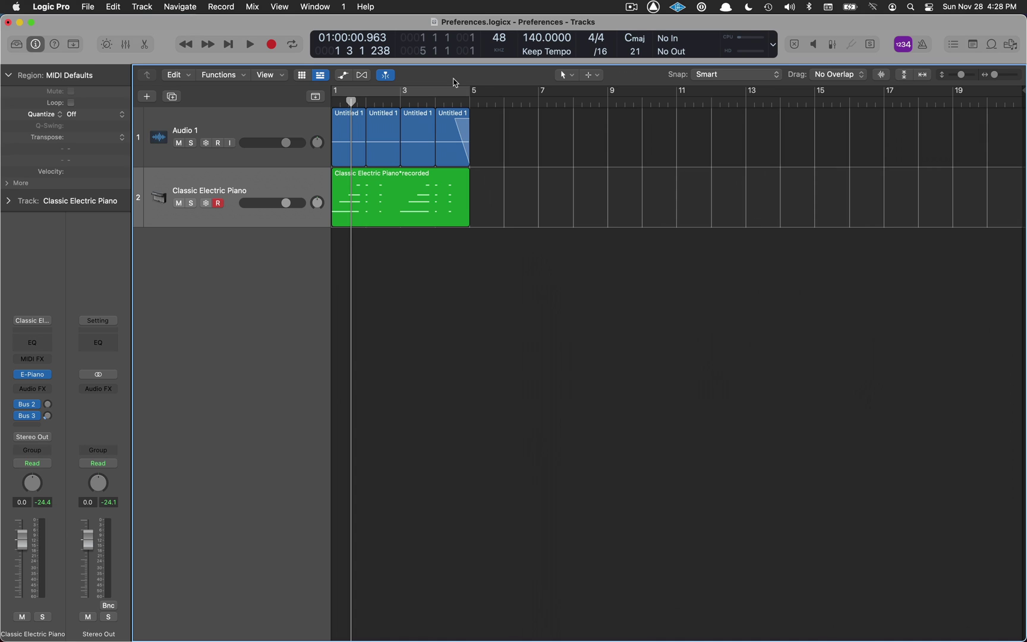
Set up screenset 2 with an enlarged window, no inspector and a taller Piano Roll below the tracks
{"action": "left_click", "coordinate": [343, 9]}
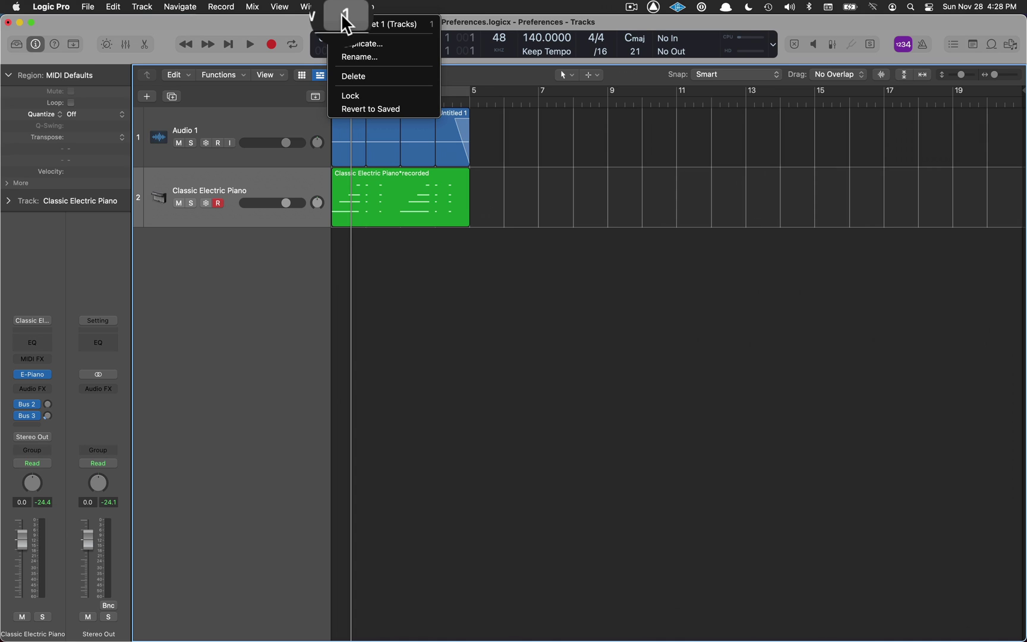
{"action": "left_click", "coordinate": [343, 16]}
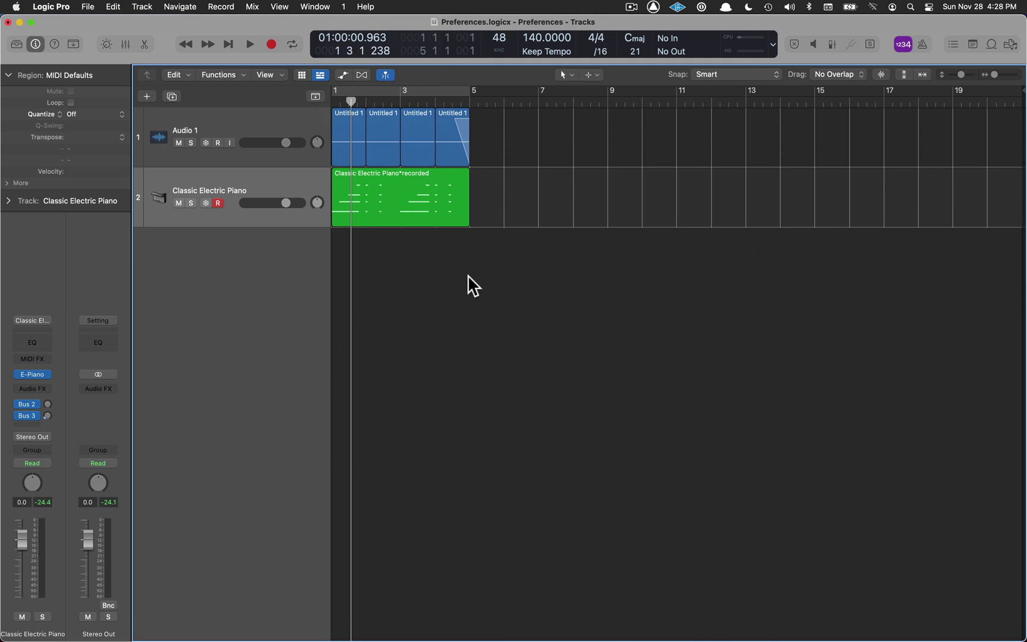
{"action": "key", "text": "2"}
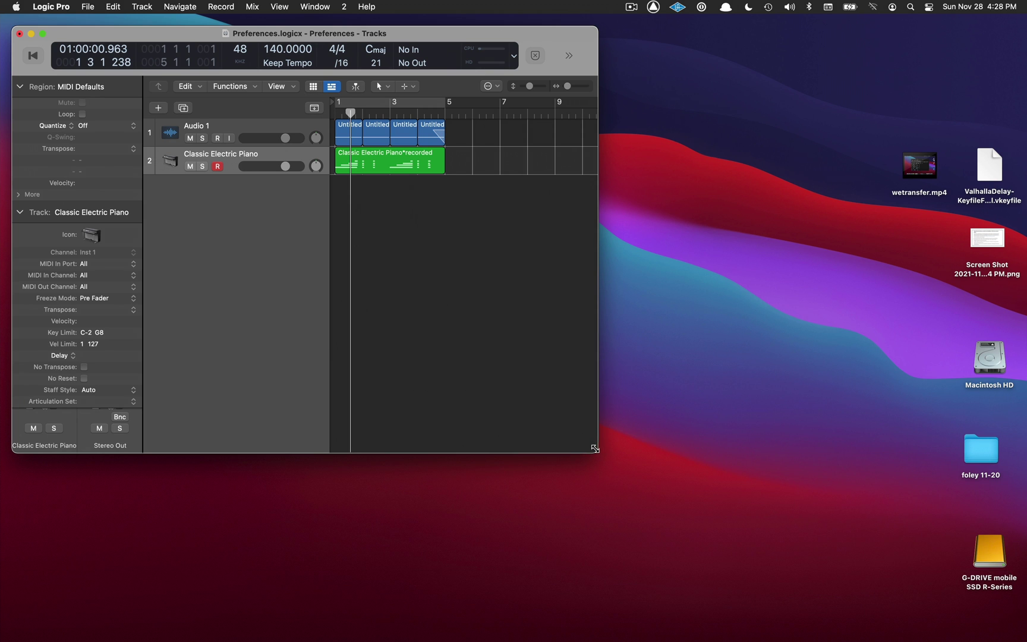
{"action": "left_click_drag", "start_coordinate": [595, 448], "coordinate": [1026, 640]}
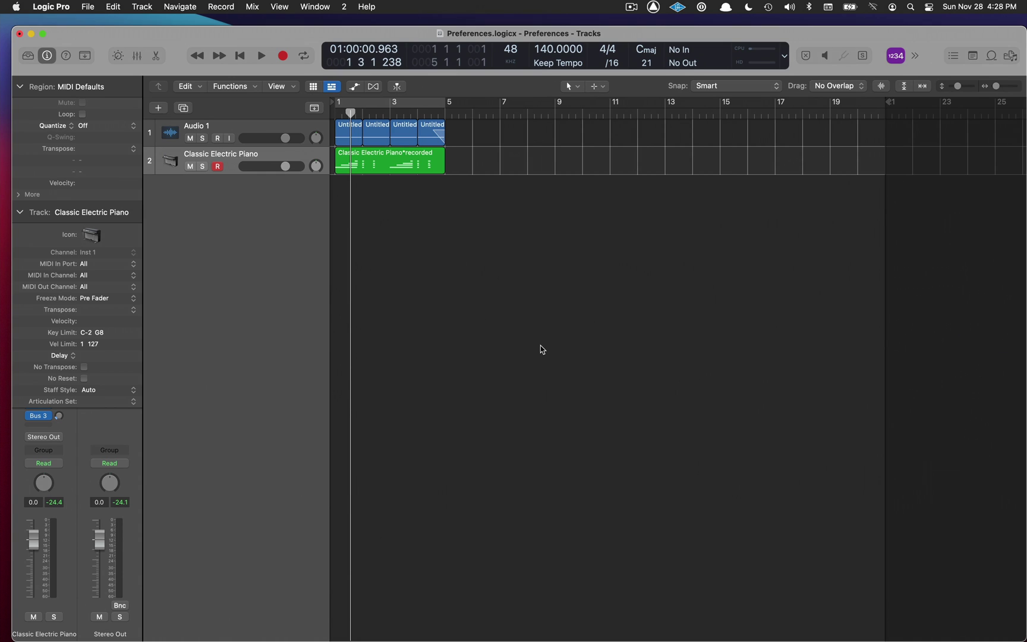
{"action": "key", "text": "i"}
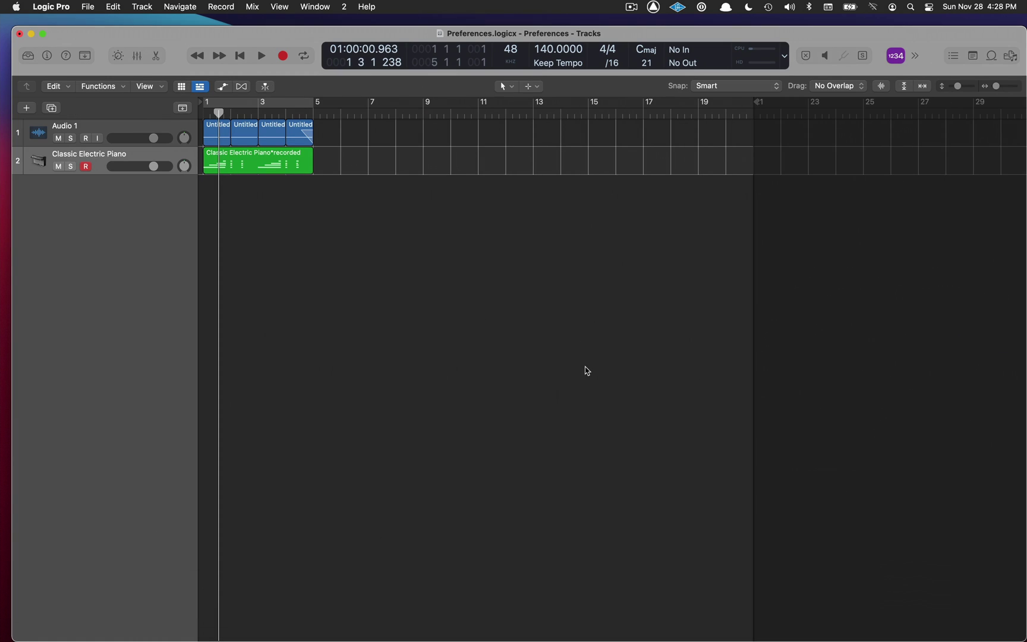
{"action": "key", "text": "e"}
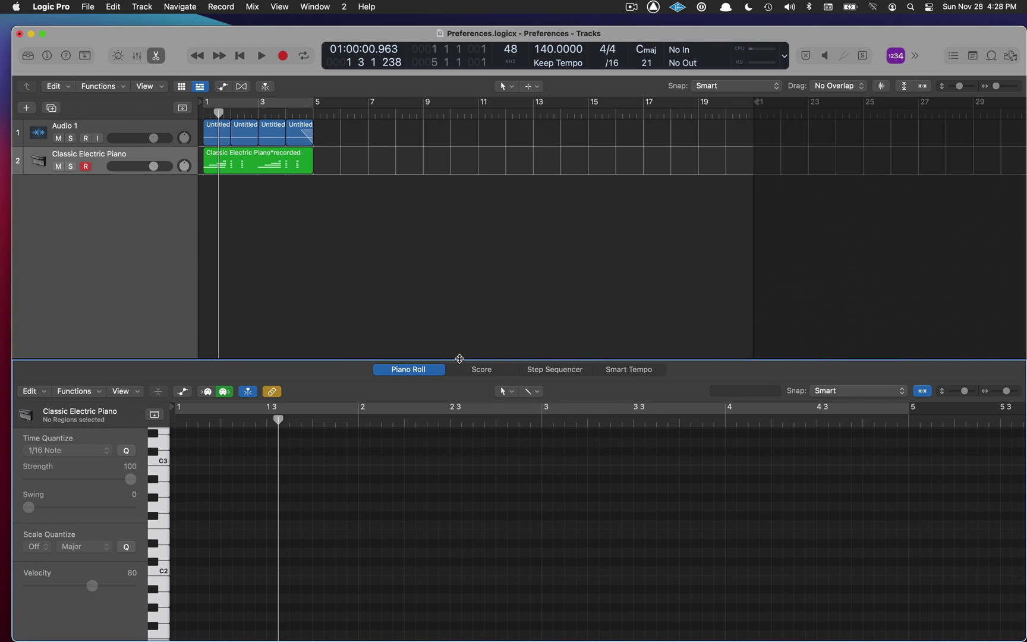
{"action": "left_click_drag", "start_coordinate": [460, 358], "coordinate": [461, 264]}
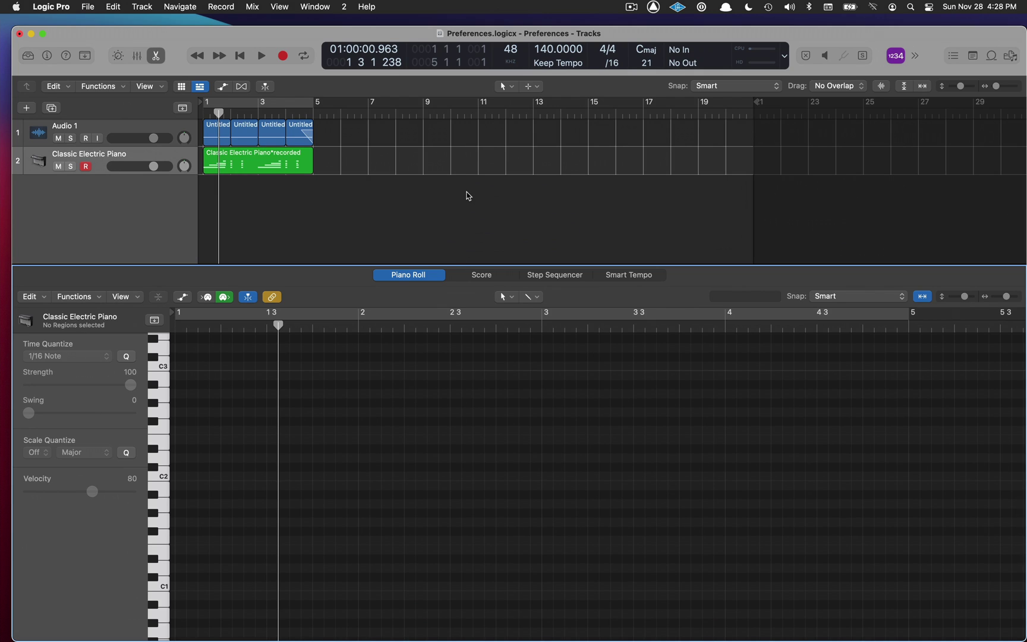
Set up screenset 3 with the Apple Loops browser open and the tracks zoomed much taller
{"action": "key", "text": "3"}
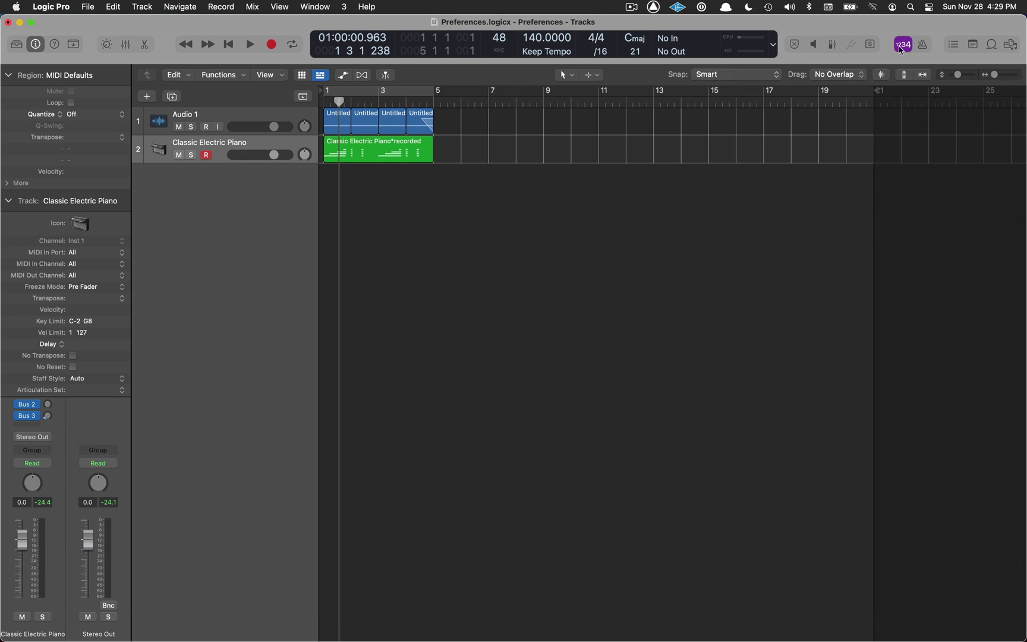
{"action": "left_click", "coordinate": [991, 45]}
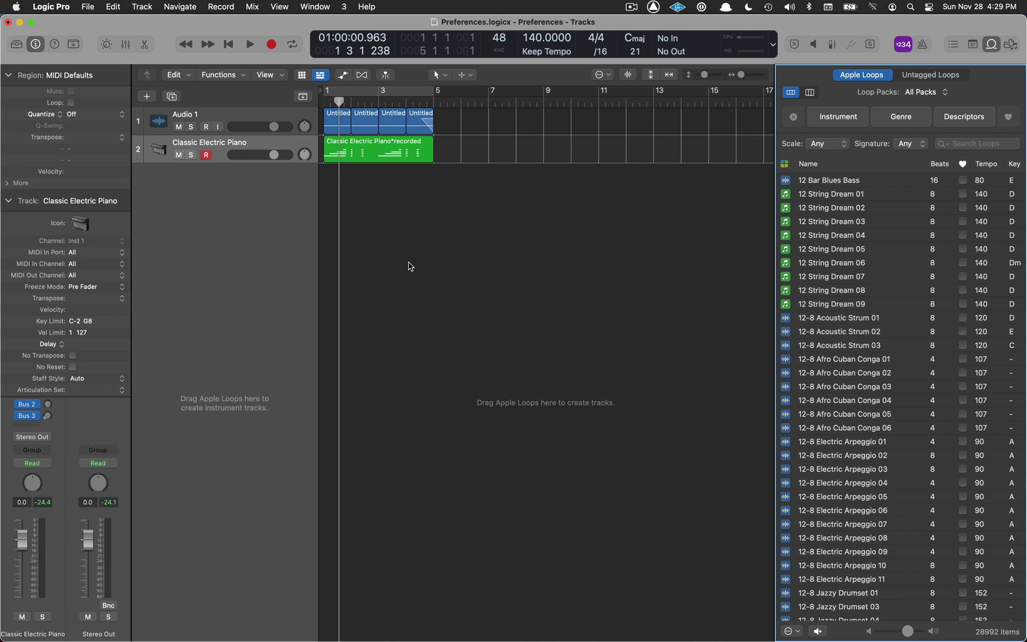
{"action": "scroll", "coordinate": [415, 296], "scroll_direction": "up", "scroll_amount": 5}
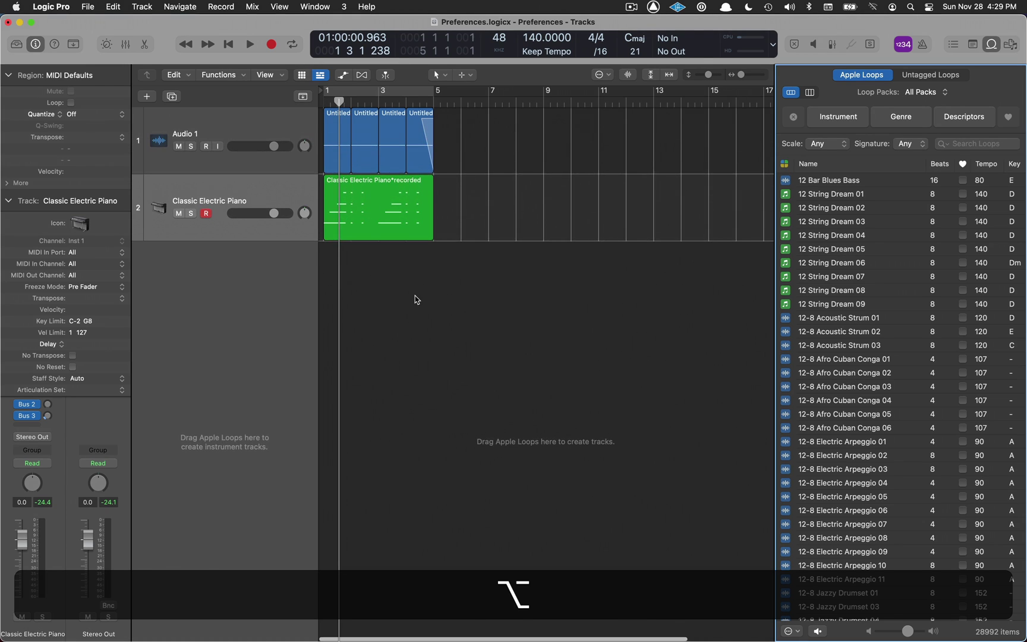
{"action": "scroll", "coordinate": [415, 295], "scroll_direction": "up", "scroll_amount": 3}
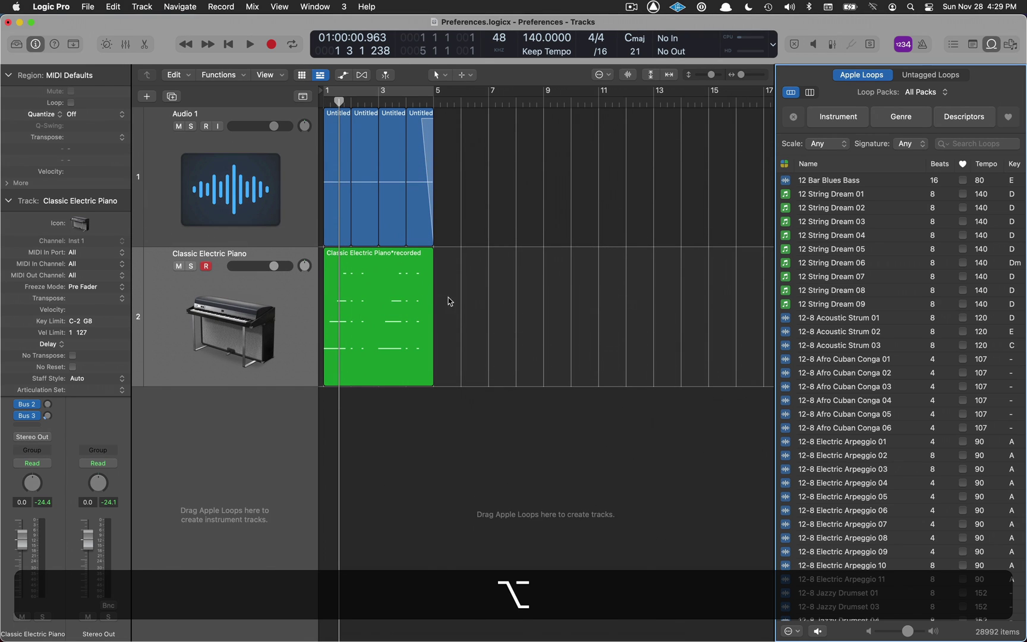
Set up screenset 4 with an enlarged window, the Mixer open below the tracks and the inspector hidden
{"action": "key", "text": "4"}
{"action": "left_click_drag", "start_coordinate": [597, 451], "coordinate": [1026, 641]}
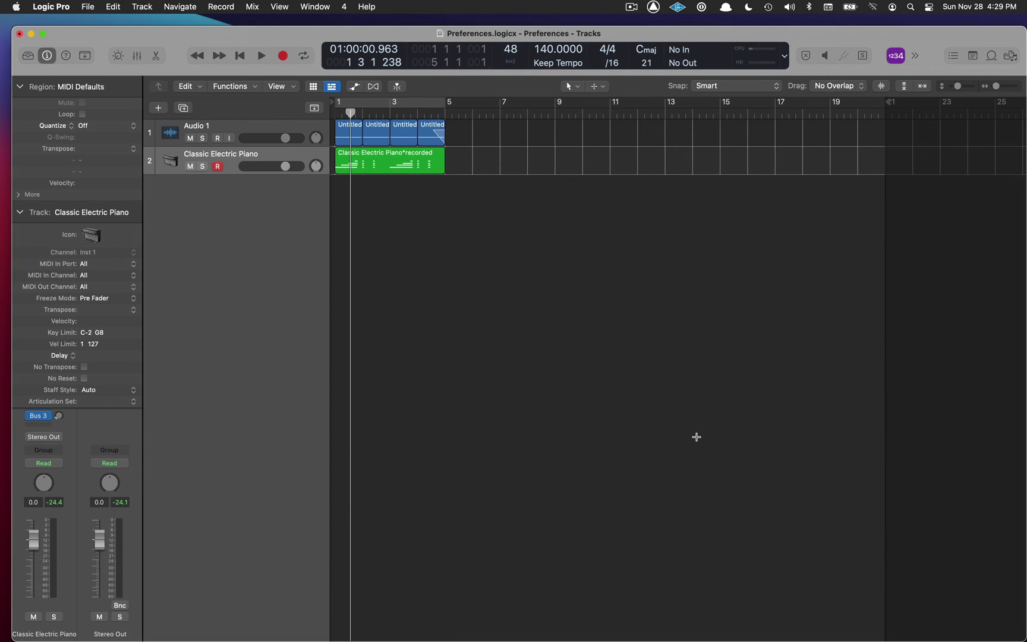
{"action": "key", "text": "x"}
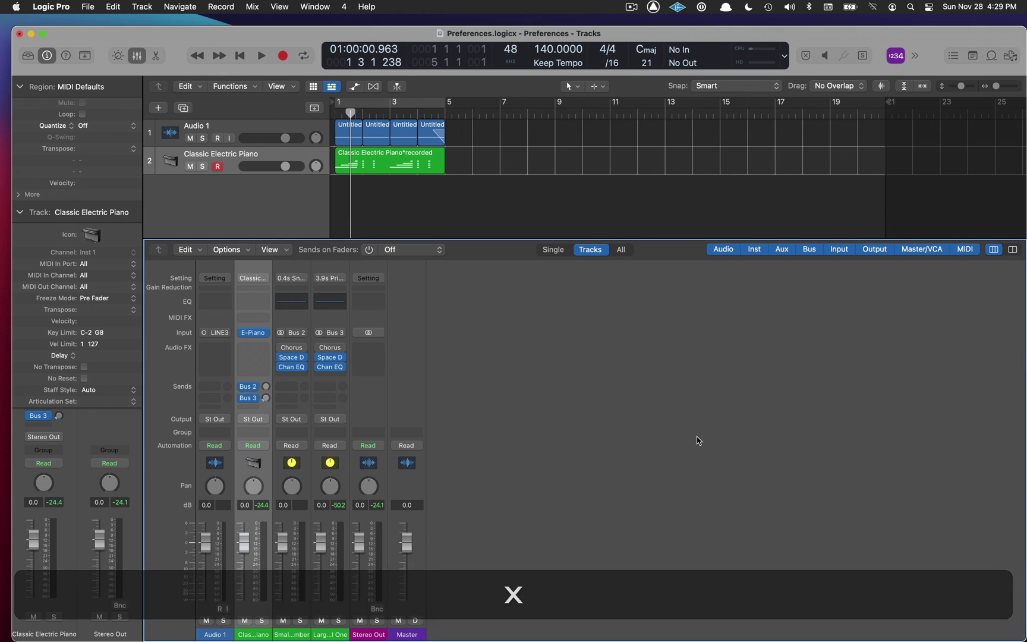
{"action": "key", "text": "i"}
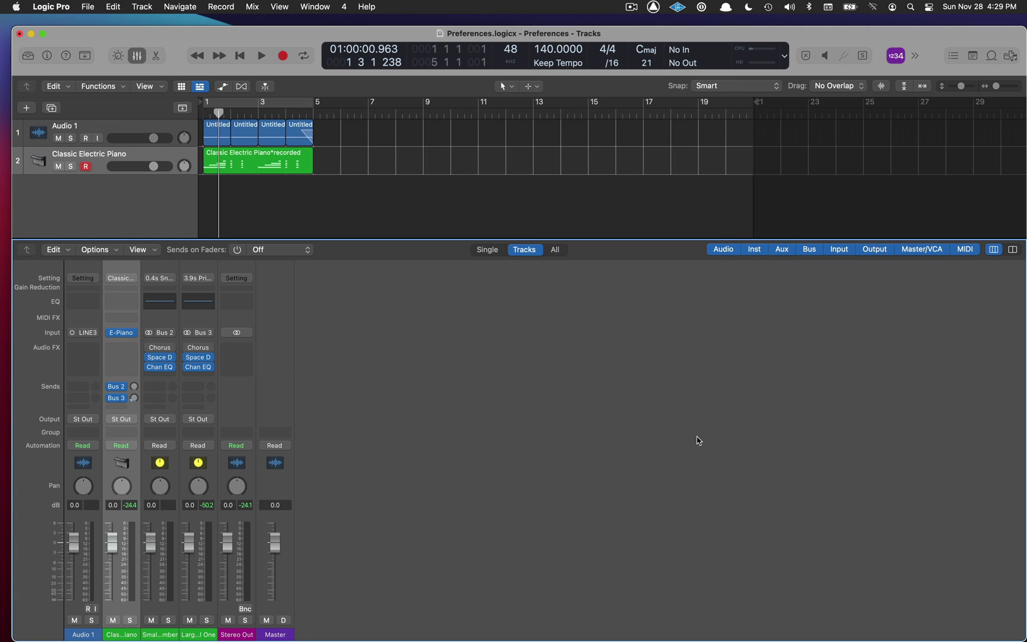
Recall screensets 1, 2, 3 and 4 in turn to compare their window layouts
{"action": "key", "text": "1"}
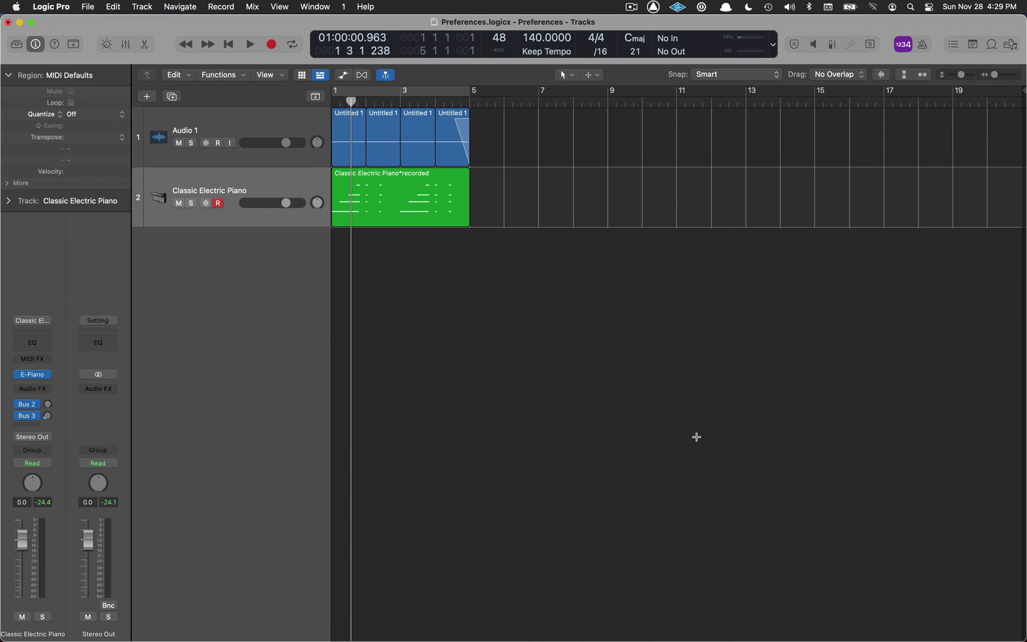
{"action": "key", "text": "2"}
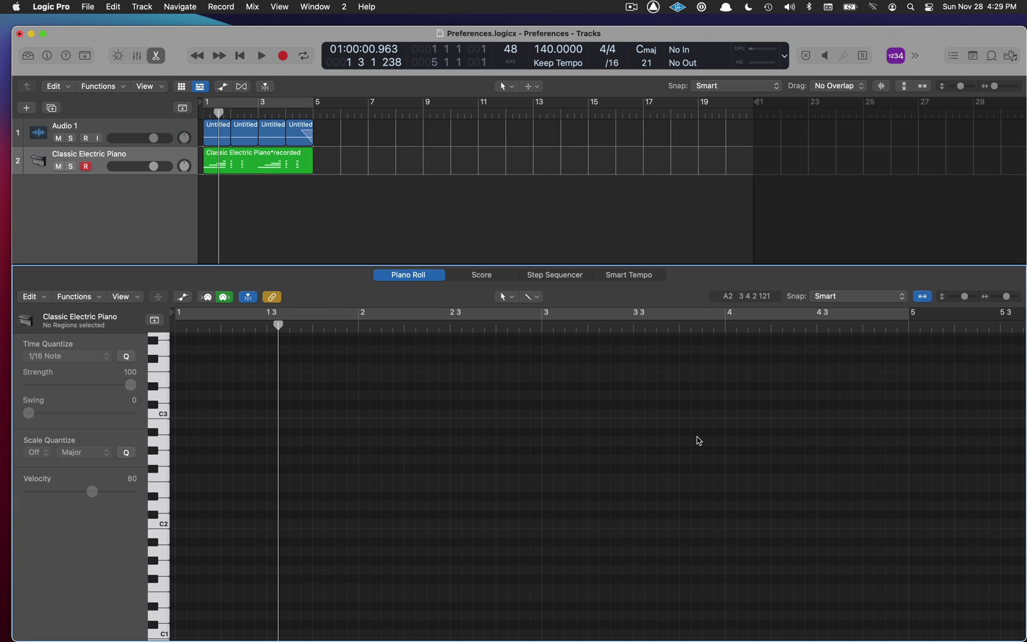
{"action": "type", "text": "3"}
{"action": "type", "text": "4"}
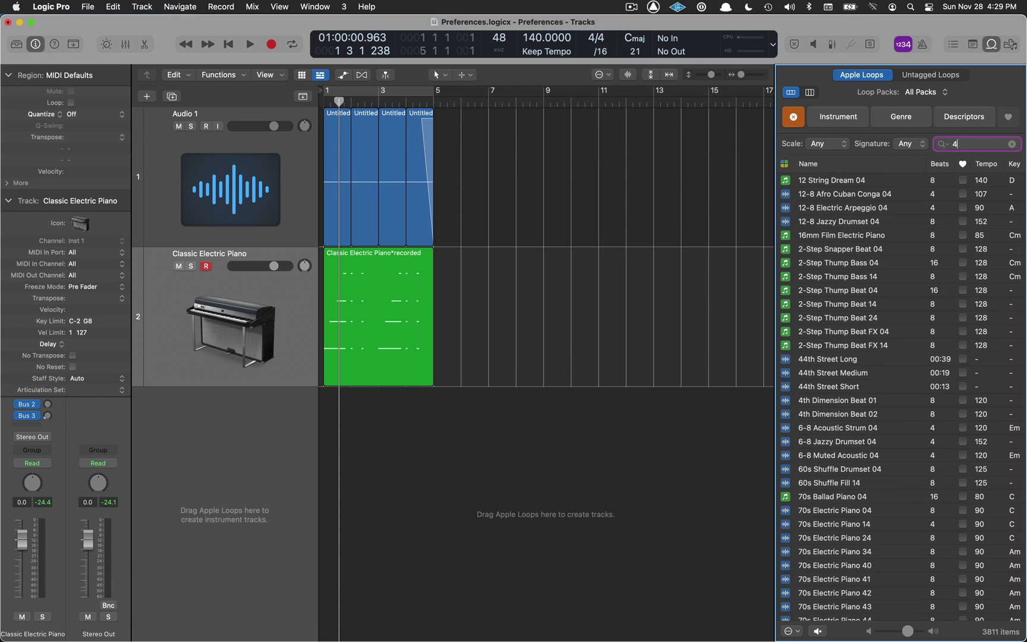
{"action": "type", "text": "4"}
{"action": "left_click", "coordinate": [582, 459]}
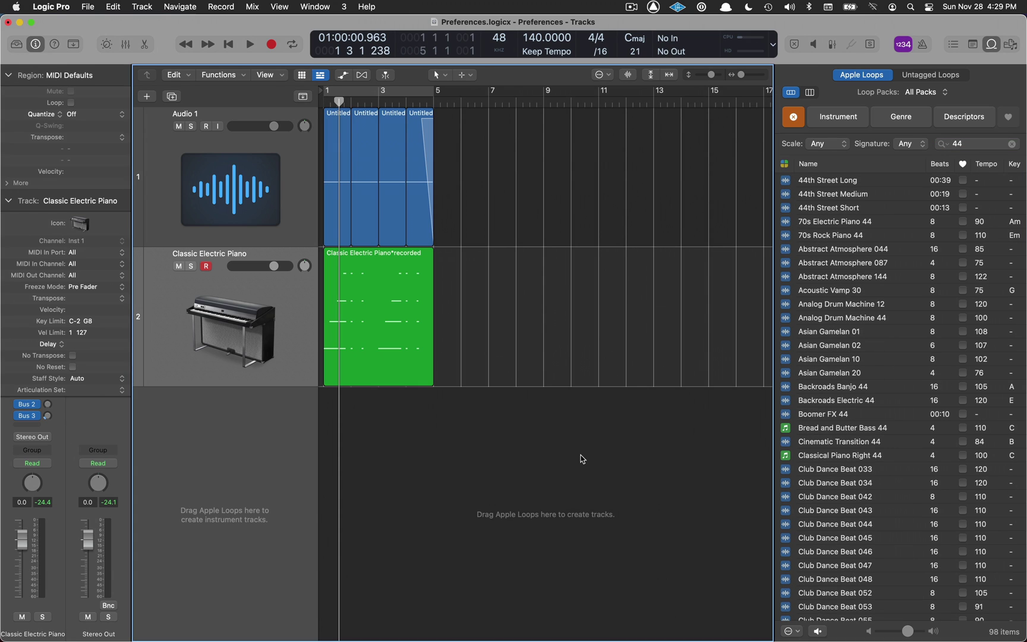
{"action": "key", "text": "4"}
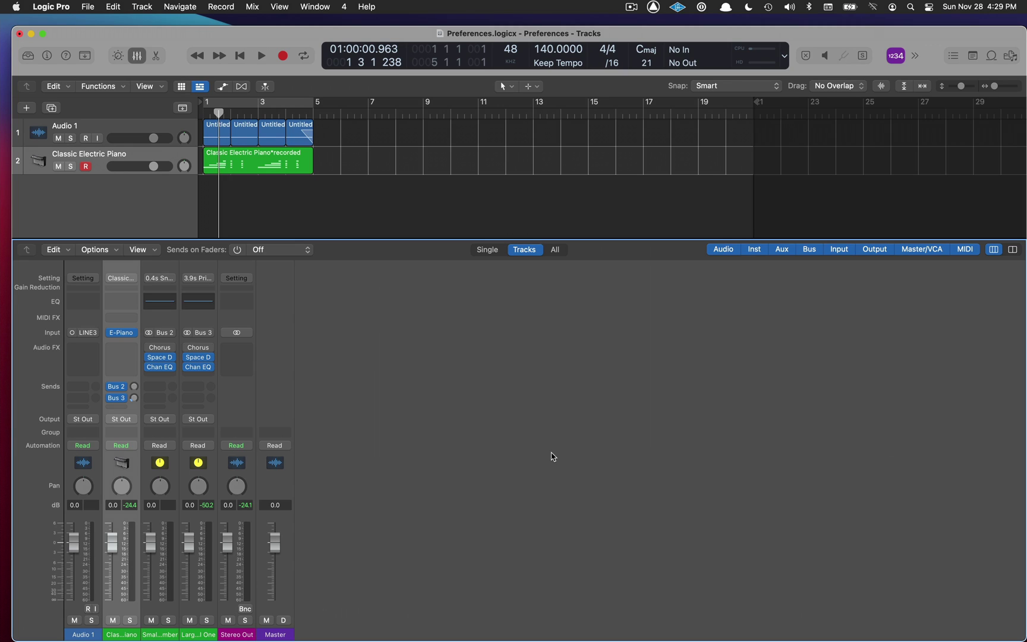
Recall screenset 1, and show and hide the Piano Roll editor below the tracks
{"action": "key", "text": "1"}
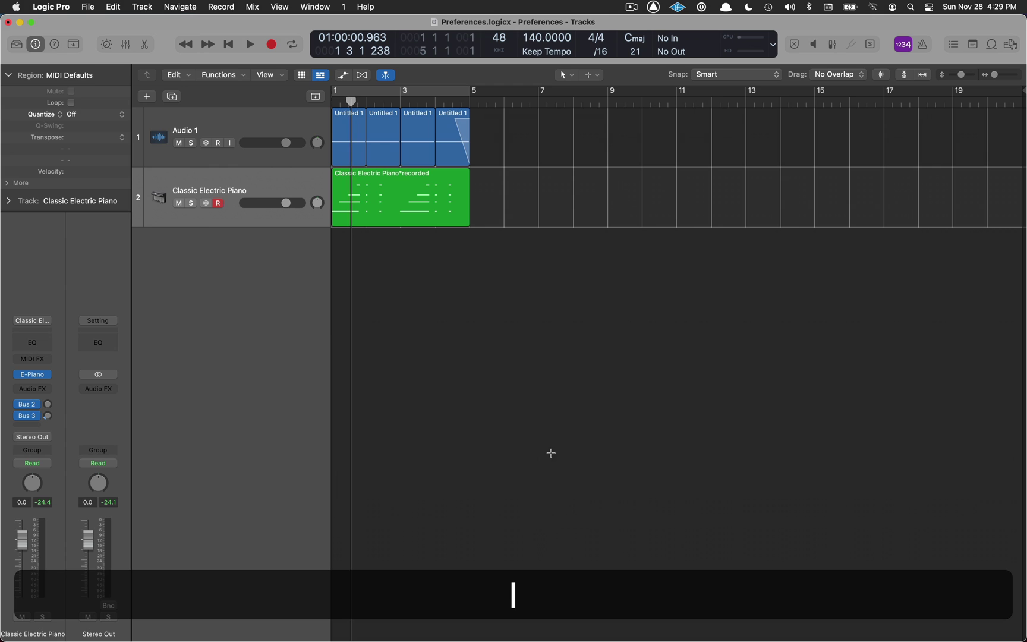
{"action": "key", "text": "e"}
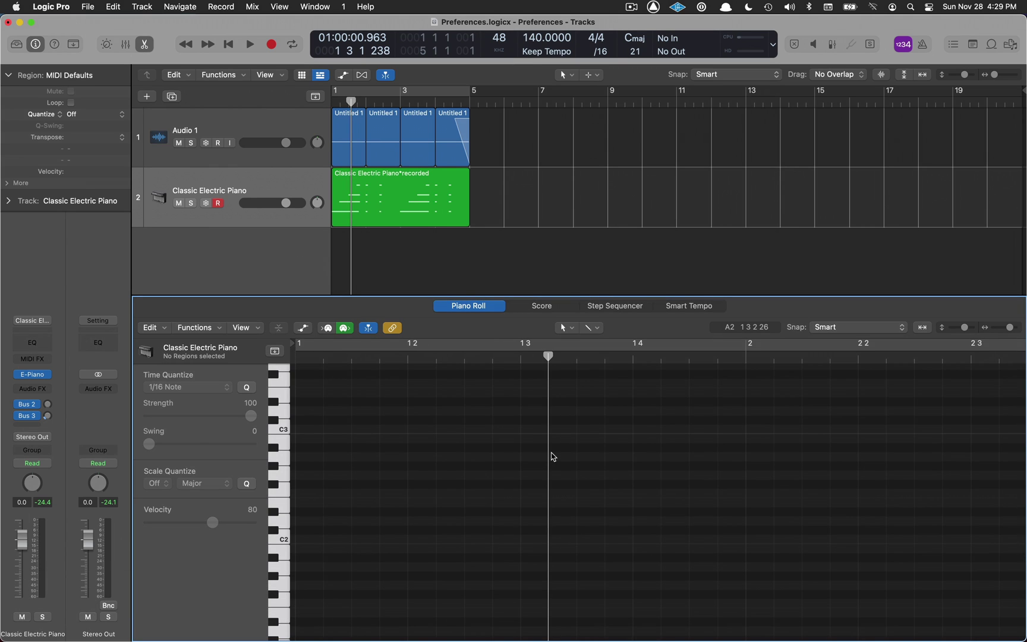
{"action": "key", "text": "e"}
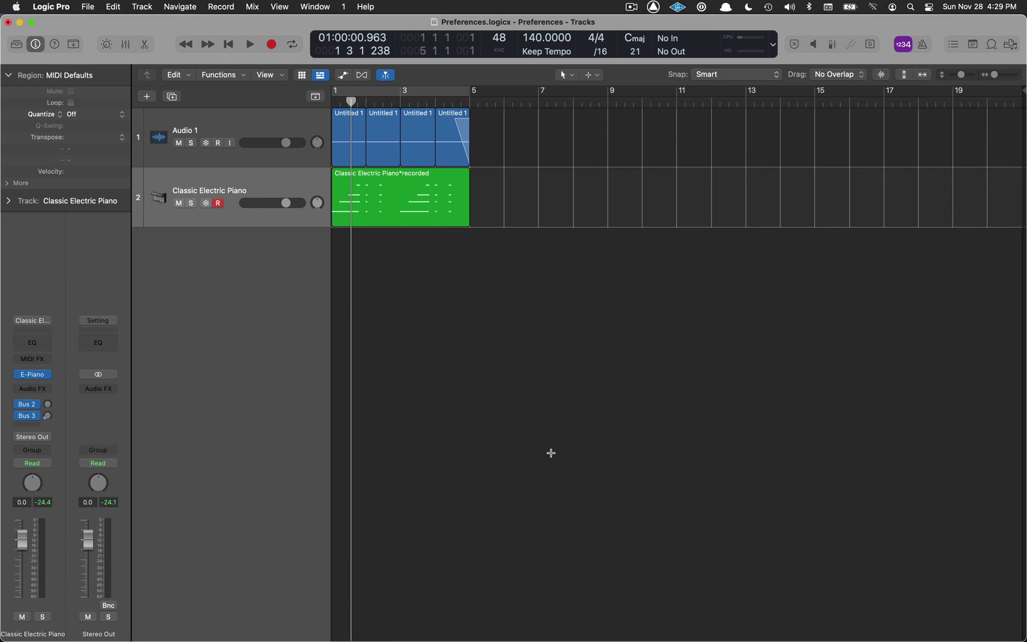
Recall screenset 2 followed by screenset 3, and lock screenset 3
{"action": "key", "text": "2"}
{"action": "key", "text": "3"}
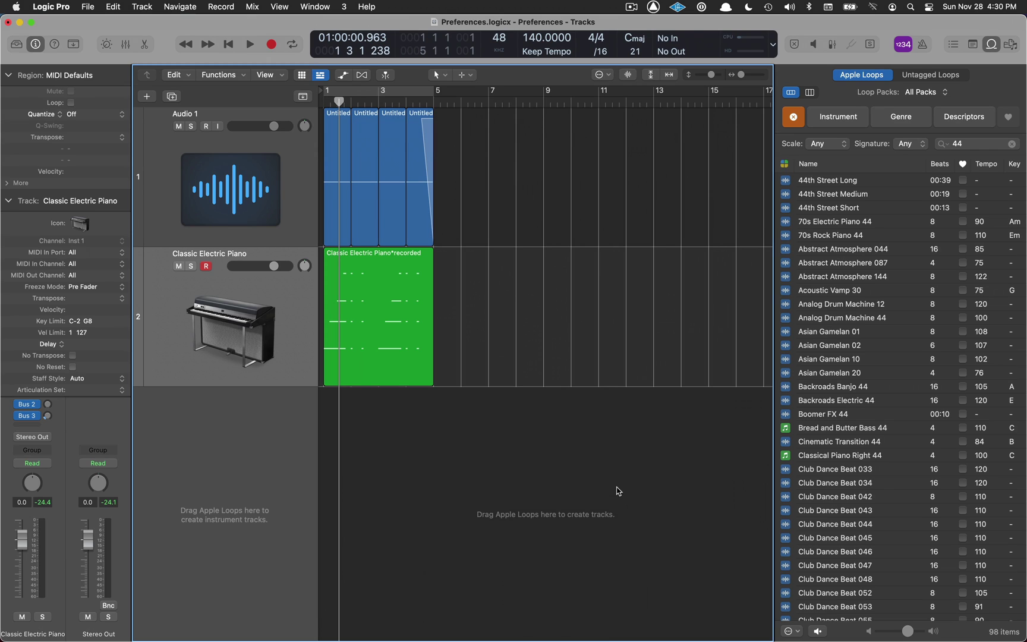
{"action": "left_click", "coordinate": [344, 7]}
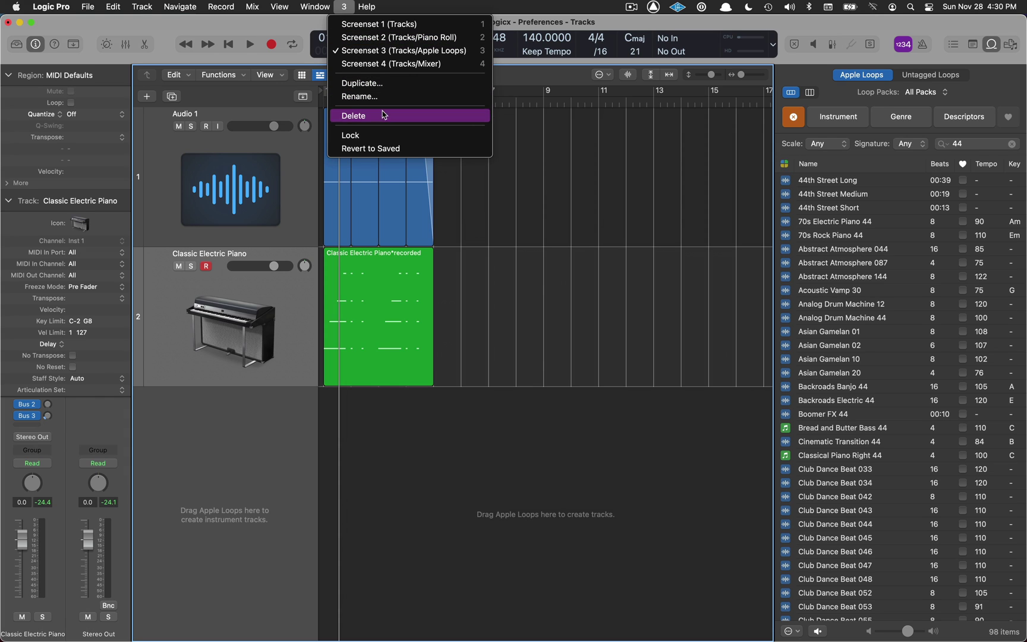
{"action": "left_click", "coordinate": [386, 136]}
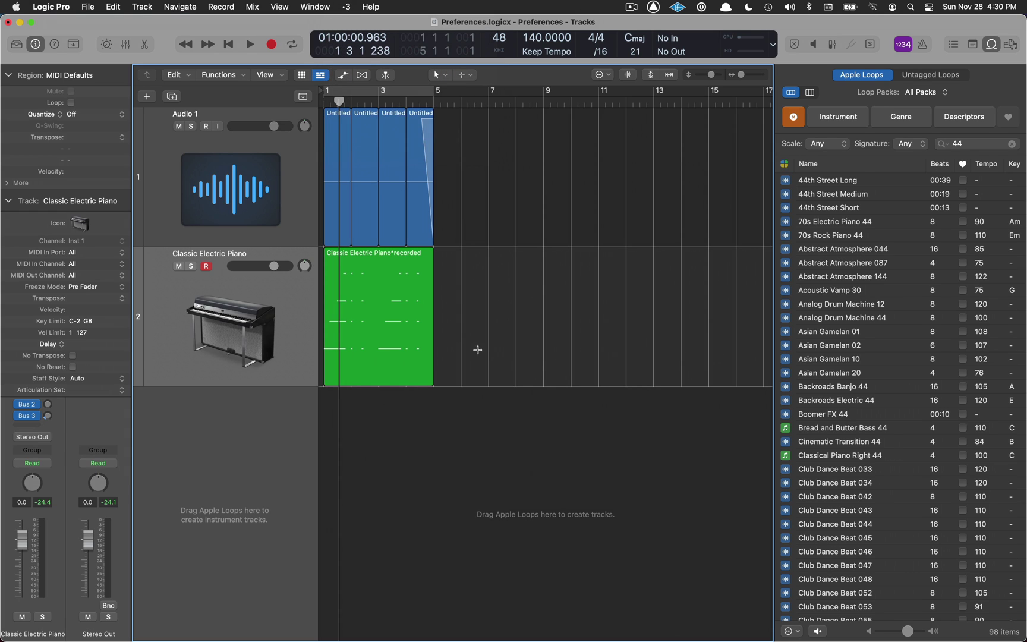
Test the lock by shrinking the tracks and closing the Apple Loops browser, switching to screenset 1, and recalling screenset 3
{"action": "scroll", "coordinate": [496, 351], "scroll_direction": "down", "scroll_amount": 5}
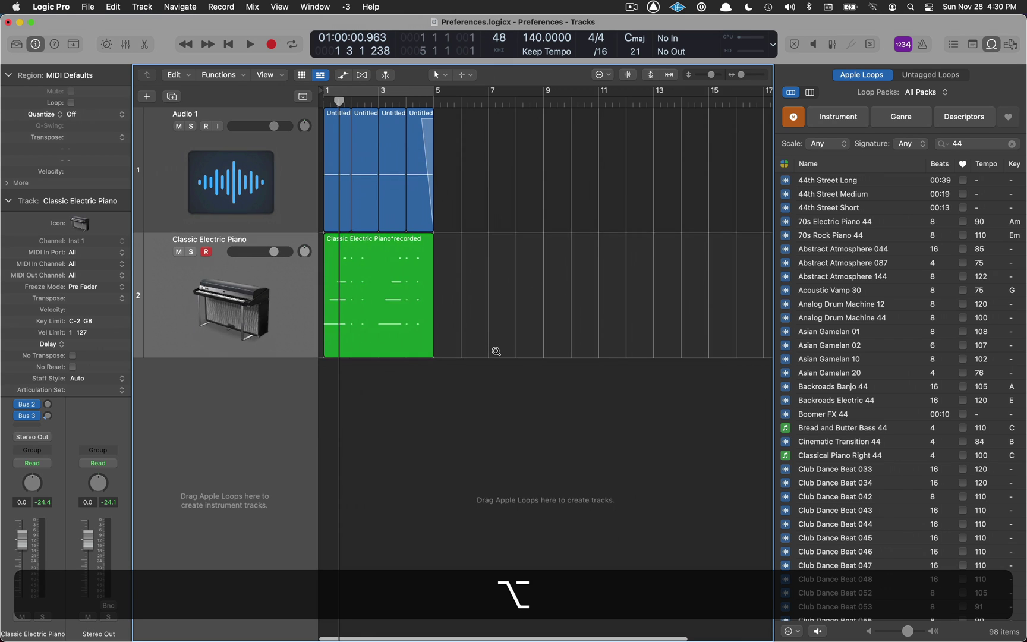
{"action": "scroll", "coordinate": [496, 351], "scroll_direction": "down", "scroll_amount": 2}
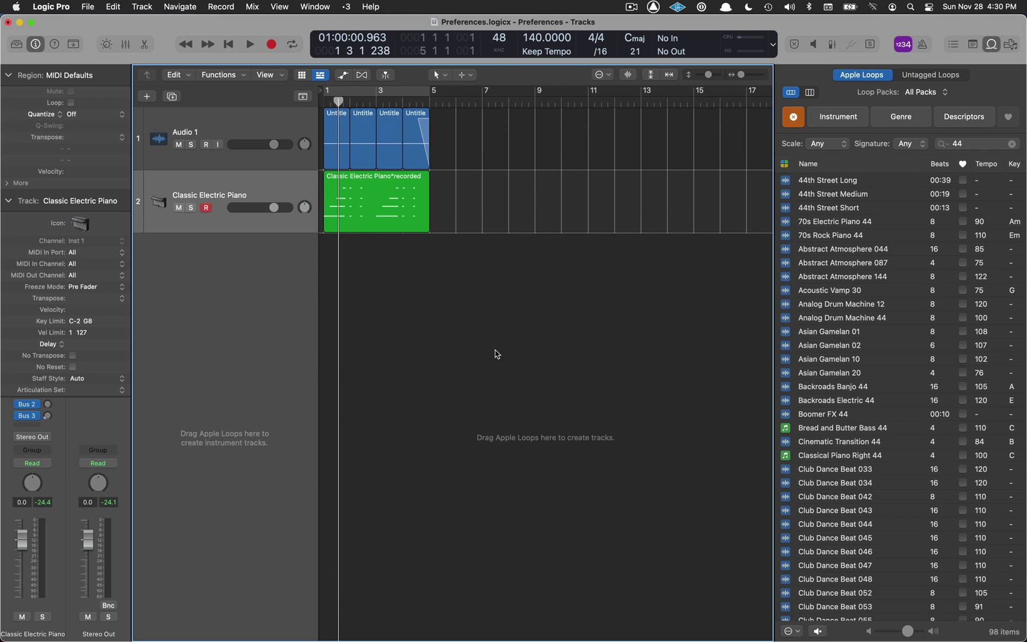
{"action": "key", "text": "o"}
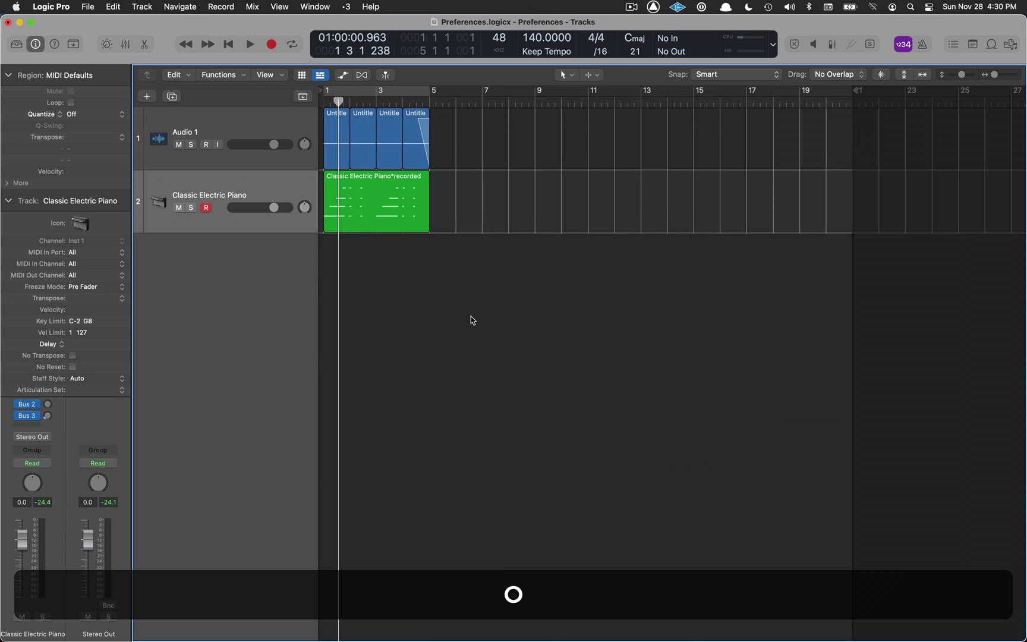
{"action": "key", "text": "1"}
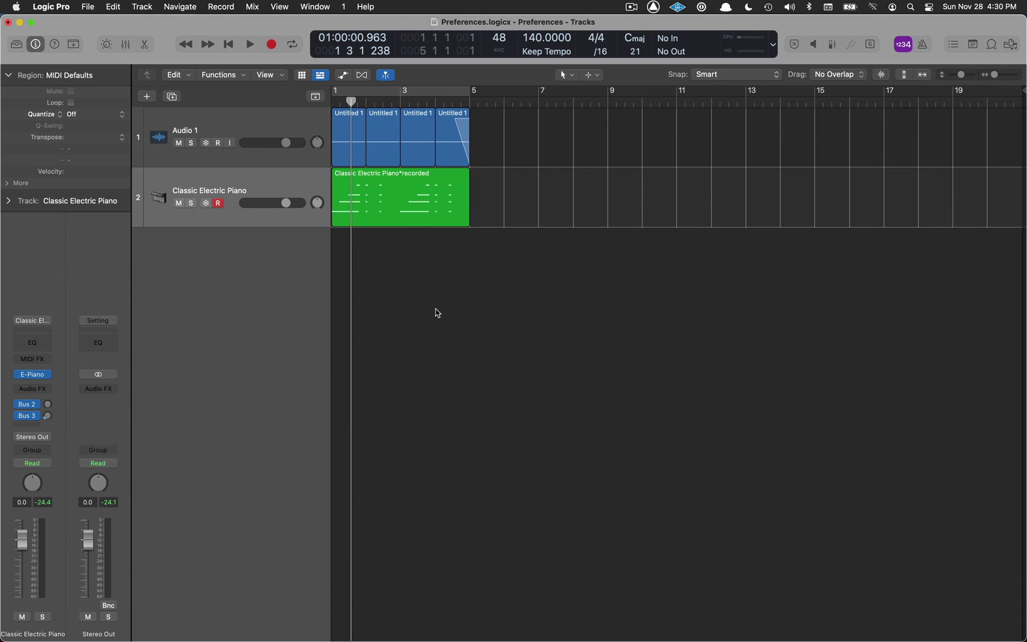
{"action": "key", "text": "3"}
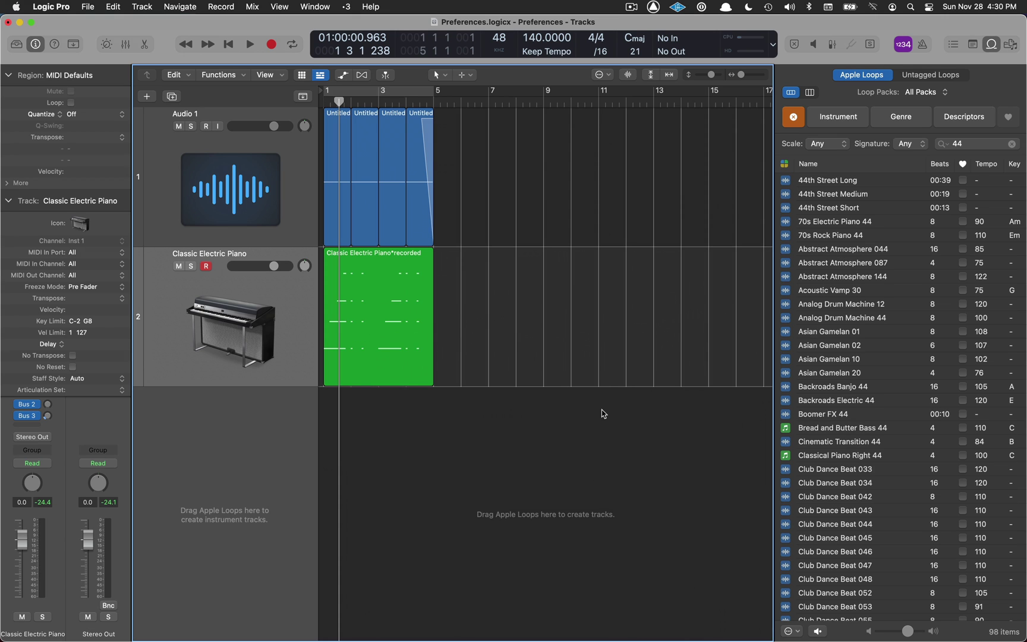
Unlock screenset 3 and change its layout to shorter tracks without the Apple Loops browser
{"action": "left_click", "coordinate": [348, 7]}
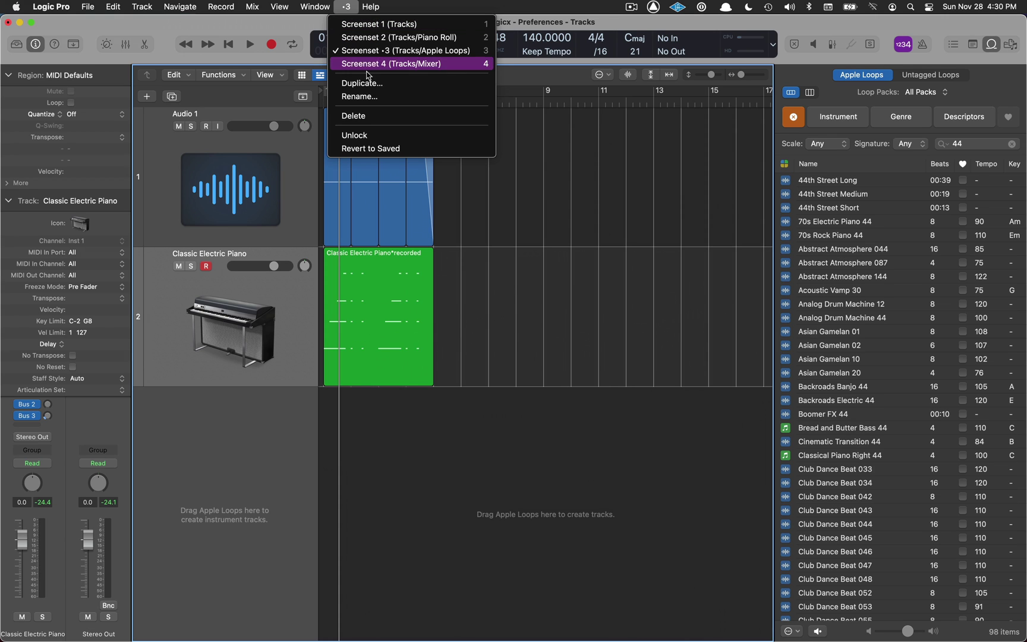
{"action": "left_click", "coordinate": [381, 135]}
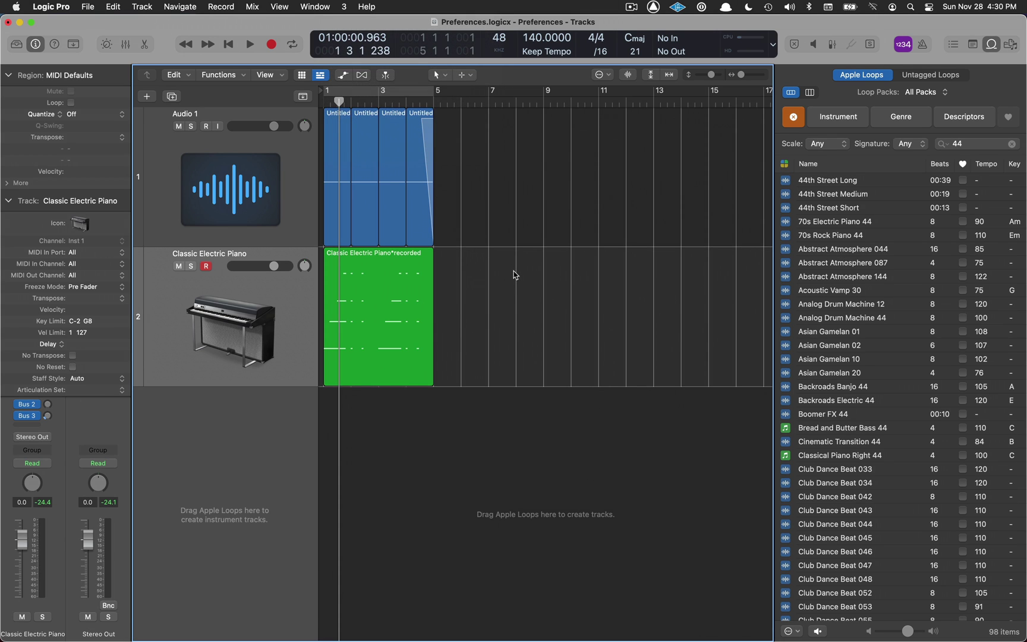
{"action": "scroll", "coordinate": [515, 272], "scroll_direction": "down", "scroll_amount": 5}
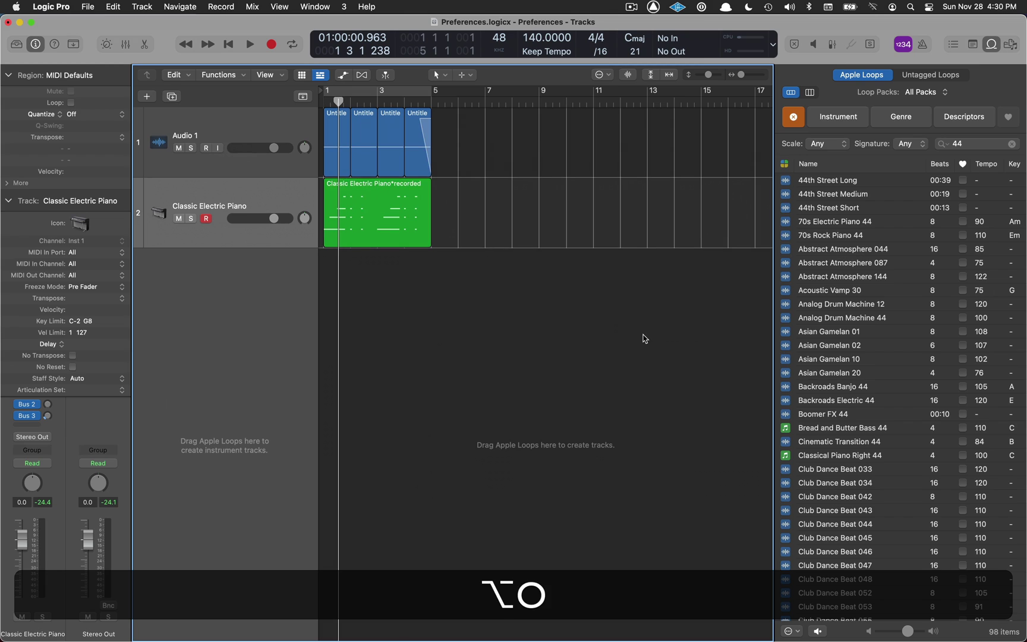
{"action": "key", "text": "alt+o"}
Switch between screensets 1, 3 and 2, returning to screenset 3 to check whether its modified layout is retained
{"action": "key", "text": "1"}
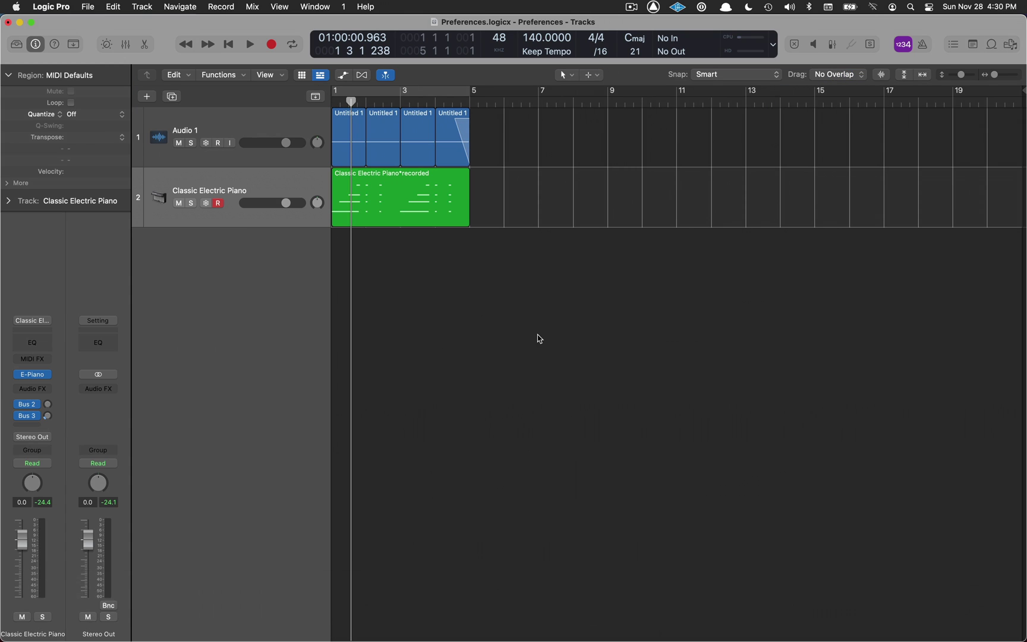
{"action": "key", "text": "3"}
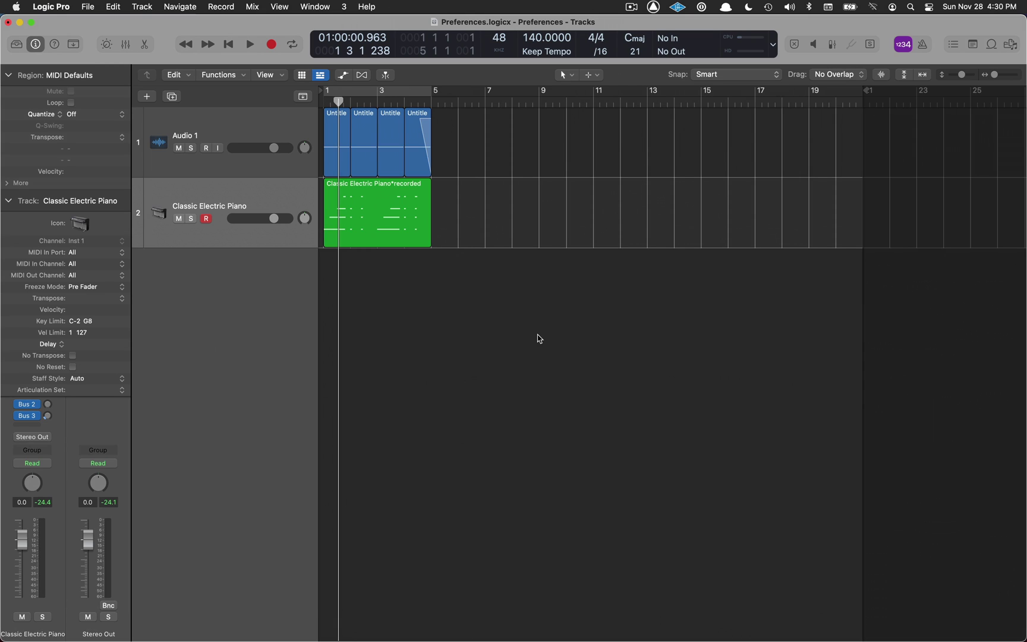
{"action": "key", "text": "2"}
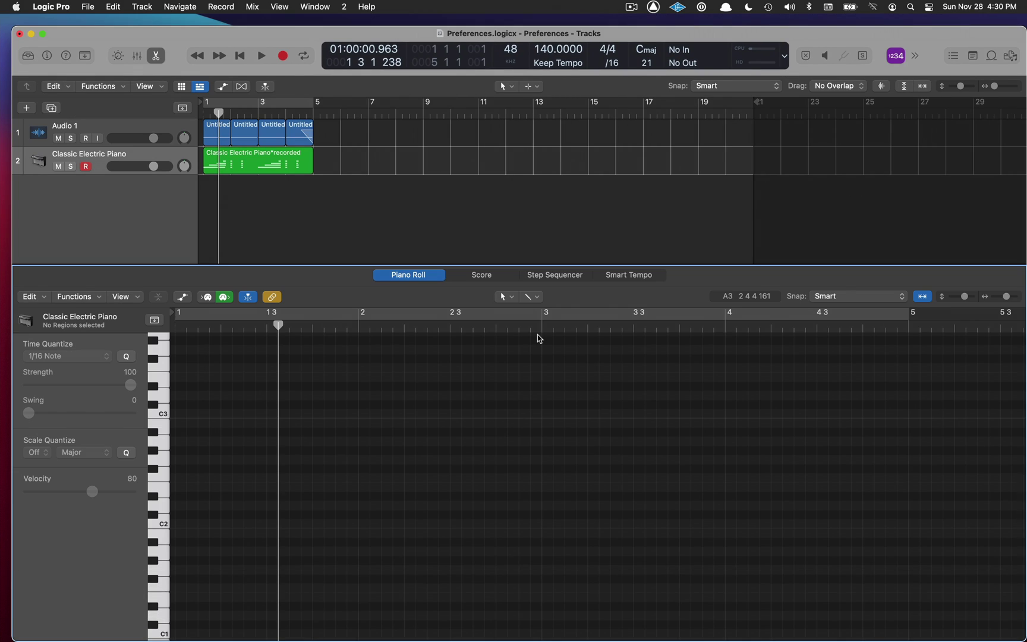
{"action": "key", "text": "3"}
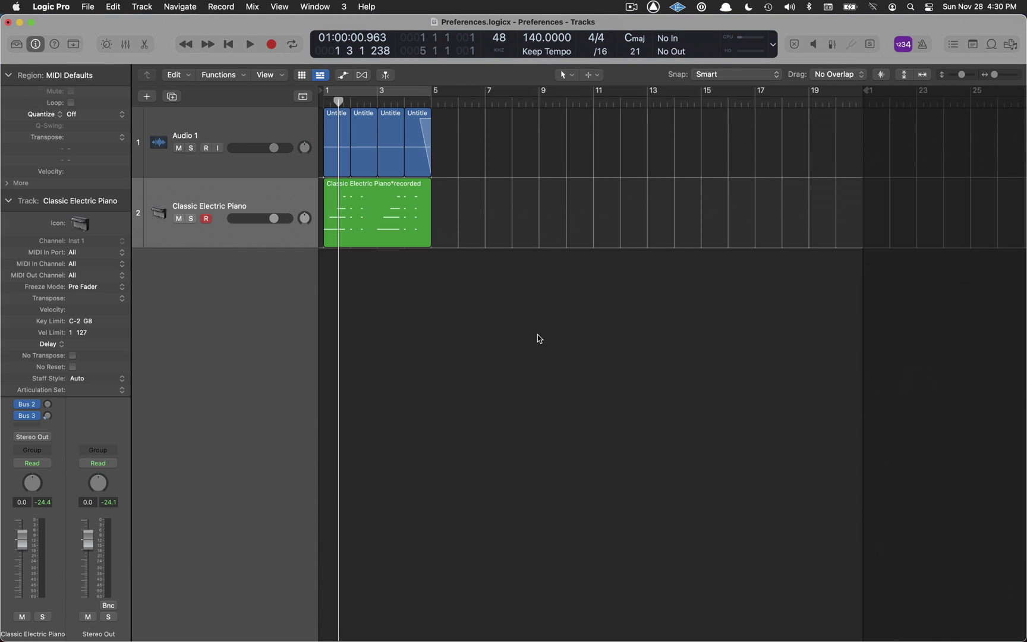